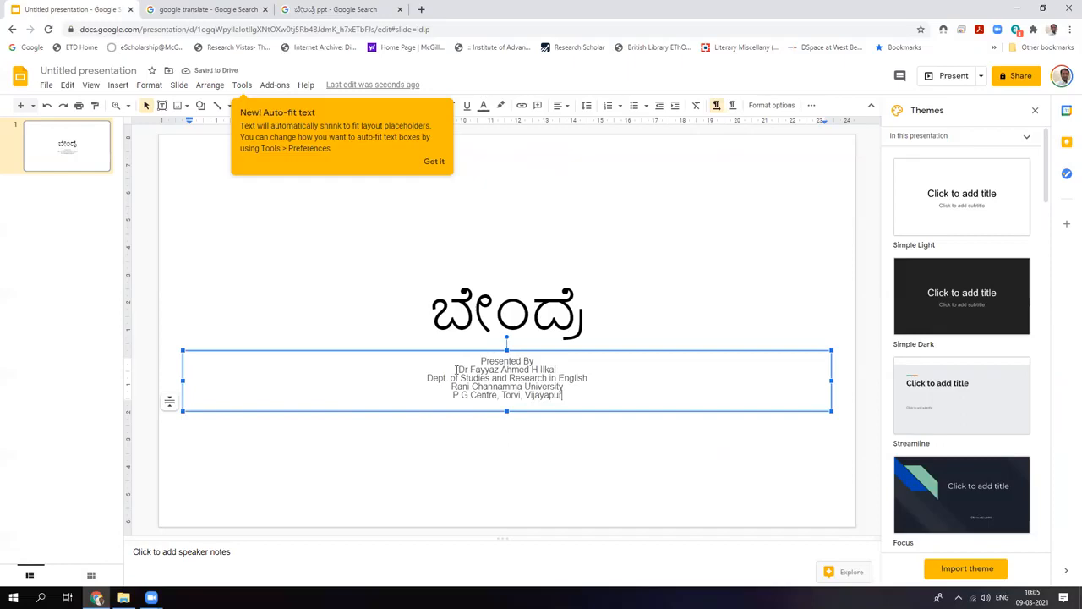
Step: Copy all five English lines of the subtitle, from "Presented By" down to the P G Centre line
{"action": "left_click_drag", "start_coordinate": [458, 369], "coordinate": [564, 396]}
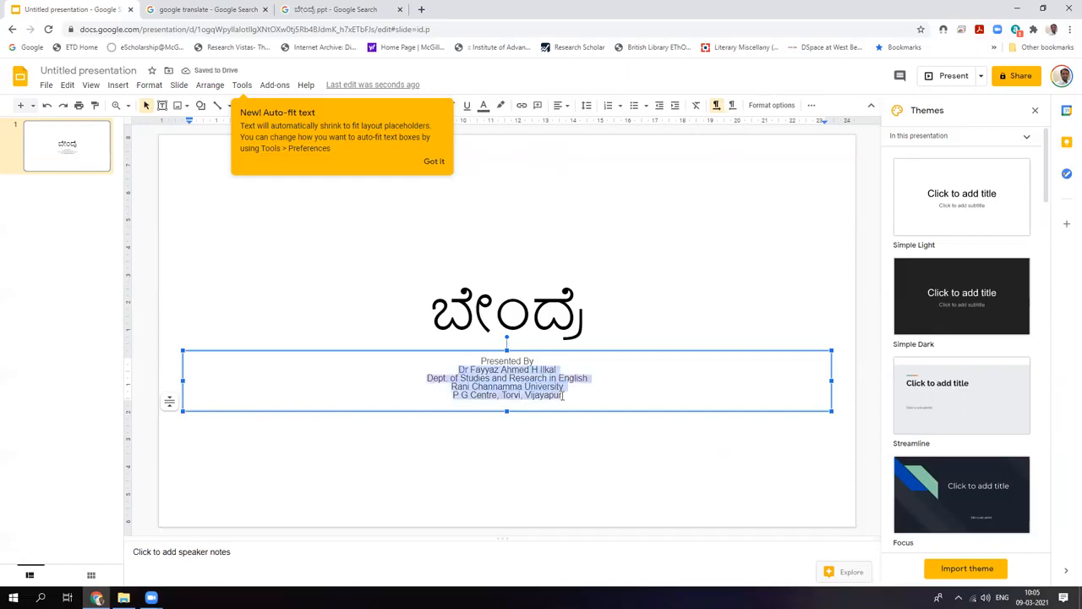
{"action": "left_click_drag", "start_coordinate": [479, 351], "coordinate": [575, 408]}
{"action": "right_click", "coordinate": [508, 389]}
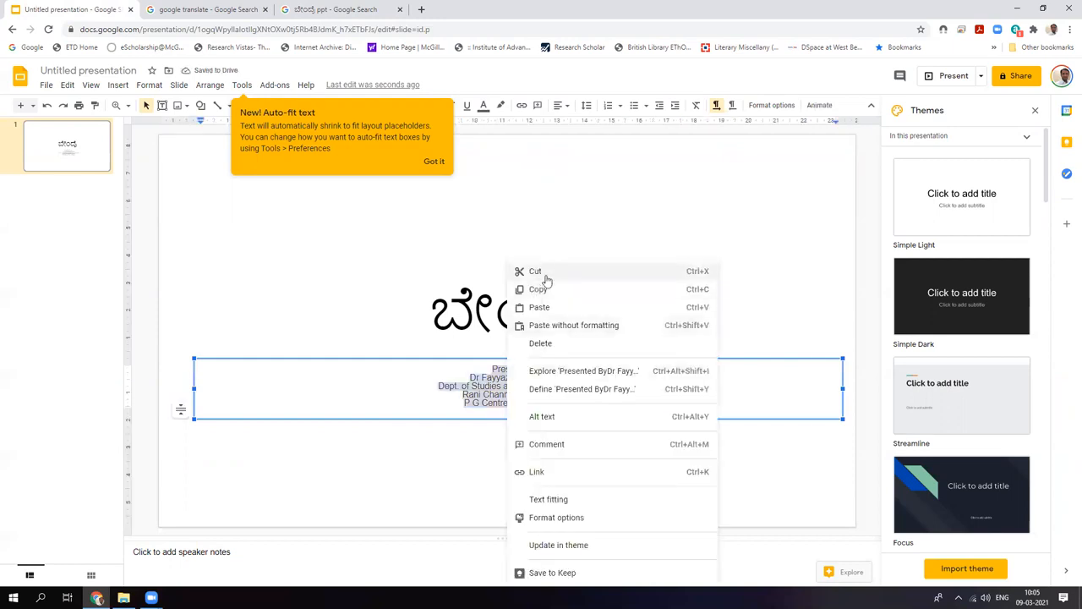
{"action": "left_click", "coordinate": [539, 288]}
Step: Switch to Google Translate and paste the copied subtitle lines for translation from English to Kannada
{"action": "left_click", "coordinate": [219, 13]}
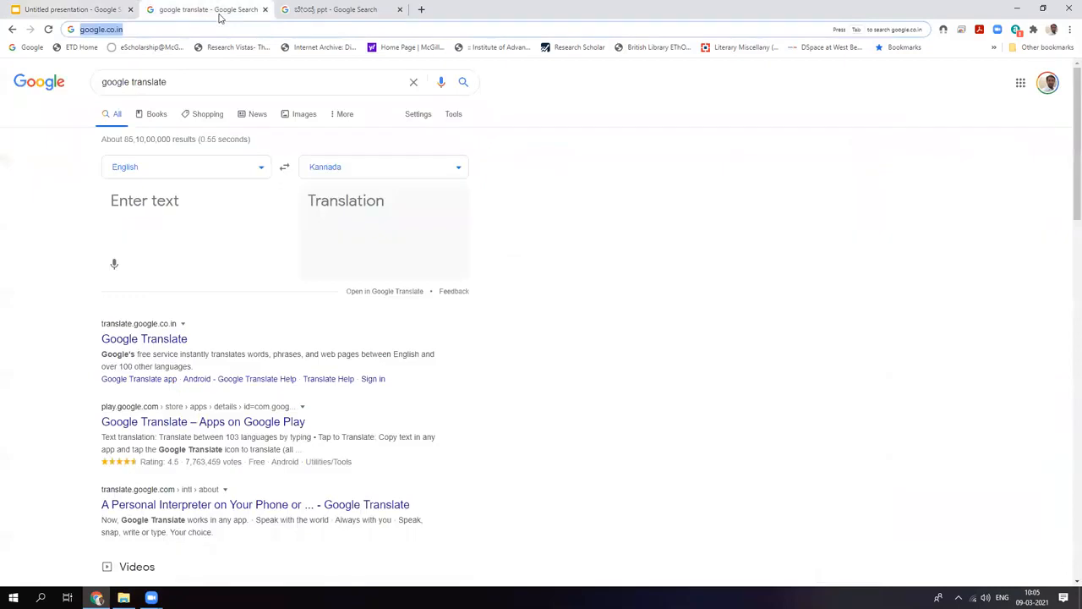
{"action": "right_click", "coordinate": [186, 200]}
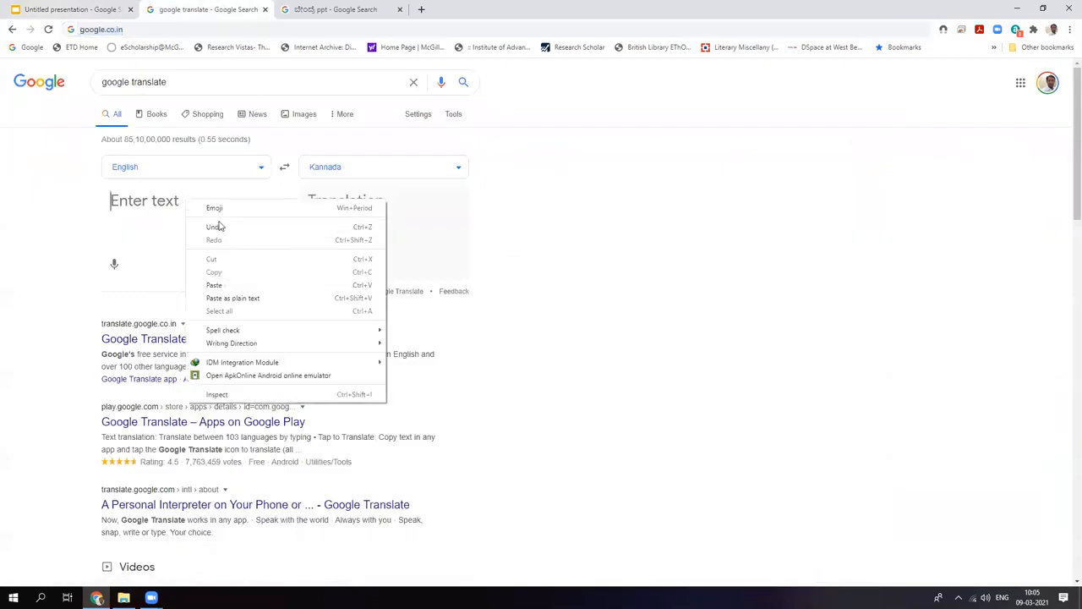
{"action": "left_click", "coordinate": [284, 172]}
{"action": "left_click", "coordinate": [284, 172]}
{"action": "right_click", "coordinate": [178, 206]}
{"action": "left_click", "coordinate": [196, 289]}
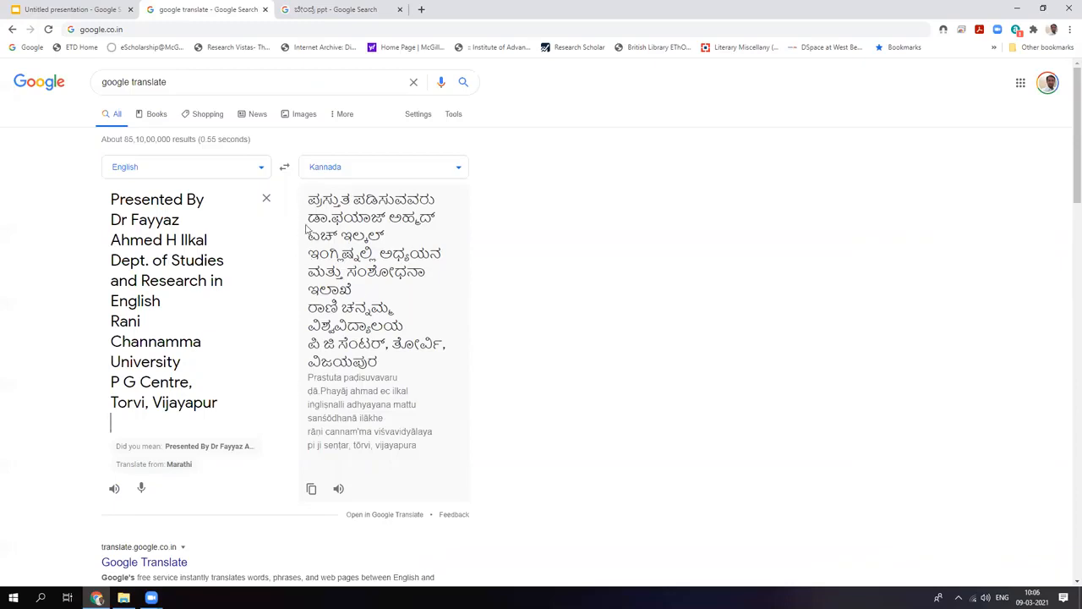
Step: Copy the full Kannada translation of the presenter details and return to the presentation in Google Slides
{"action": "left_click_drag", "start_coordinate": [307, 198], "coordinate": [409, 363]}
{"action": "right_click", "coordinate": [337, 247]}
{"action": "left_click", "coordinate": [347, 254]}
{"action": "left_click", "coordinate": [39, 8]}
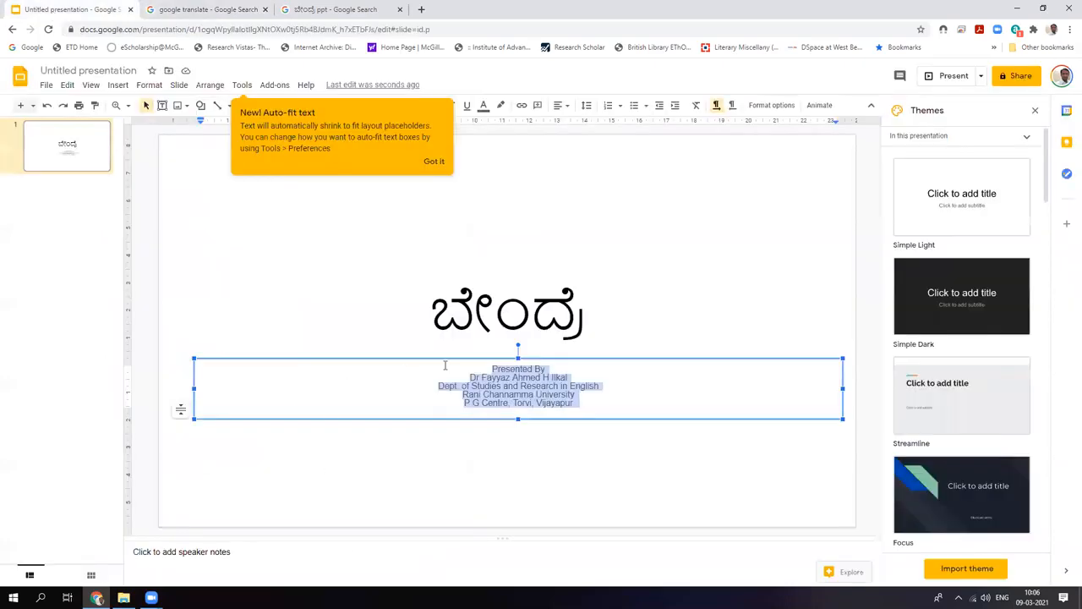
Step: Dismiss the auto-fit notice and reduce the title's font size to 43
{"action": "left_click", "coordinate": [638, 393]}
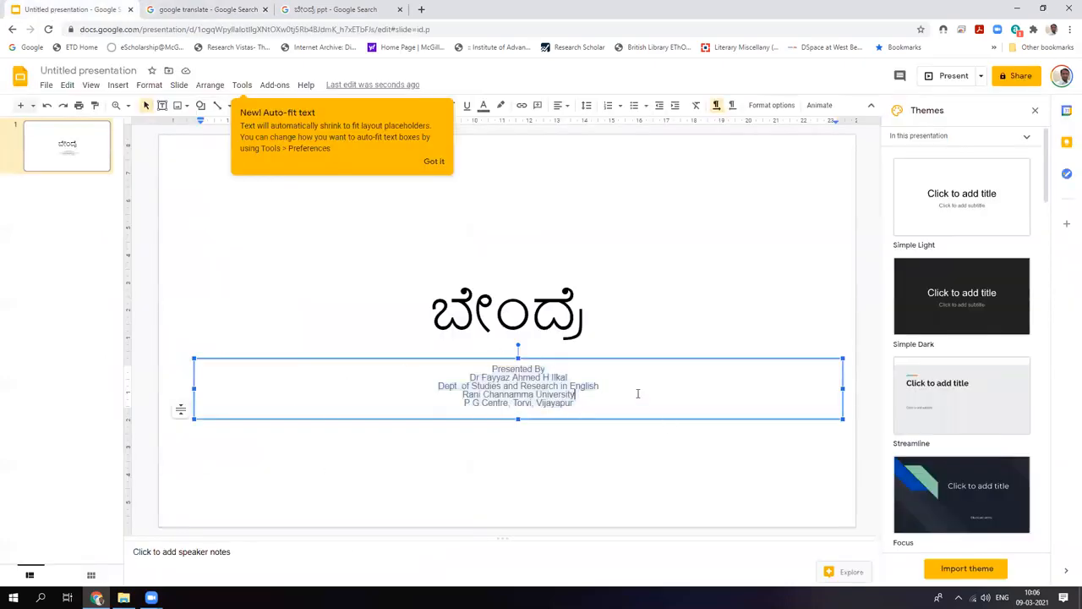
{"action": "left_click", "coordinate": [516, 323]}
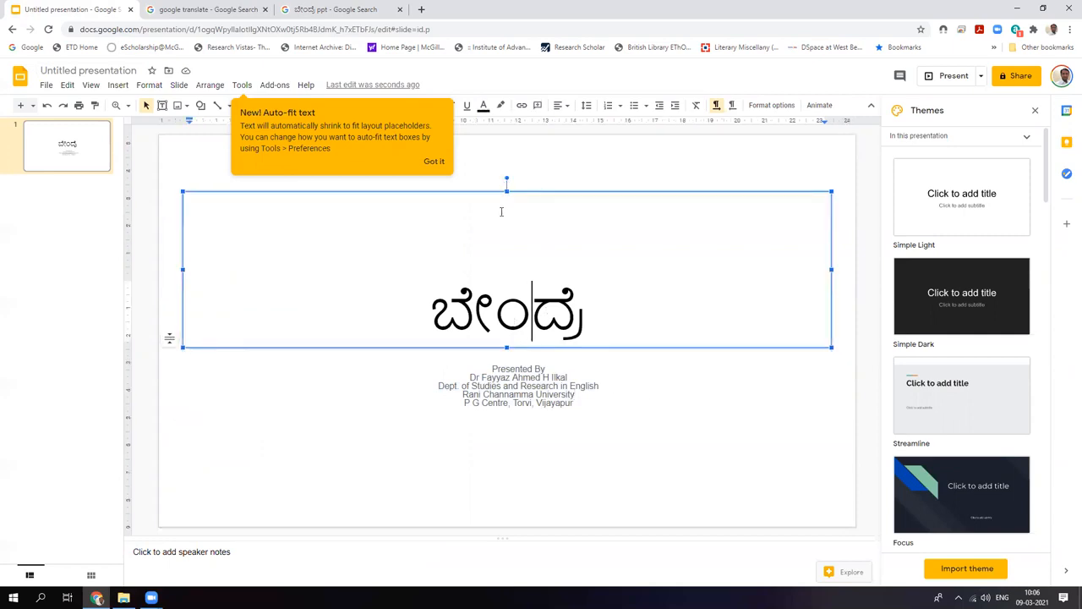
{"action": "left_click_drag", "start_coordinate": [430, 311], "coordinate": [657, 328]}
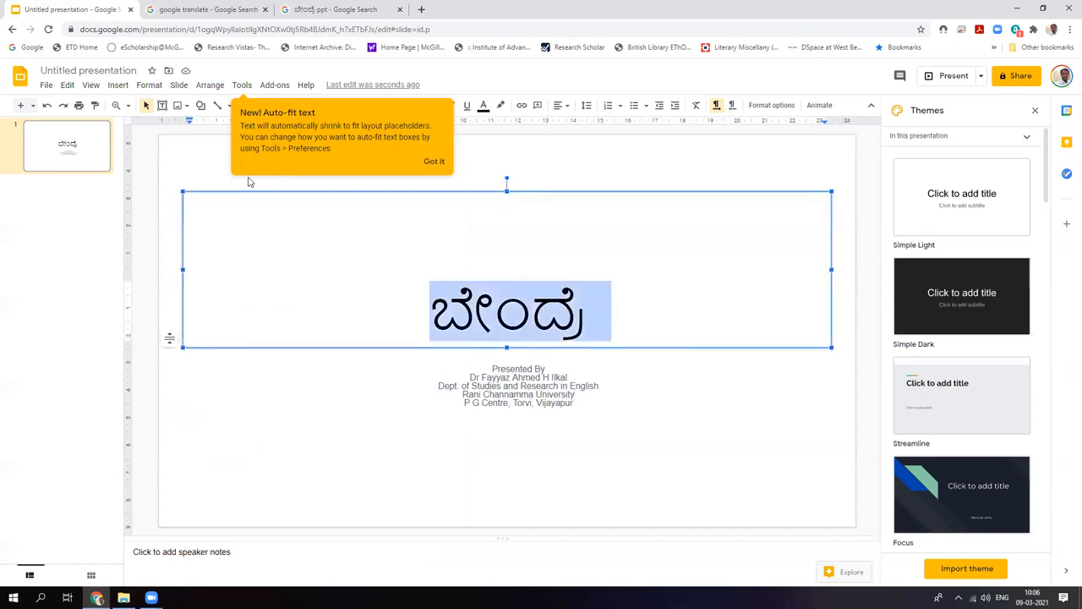
{"action": "left_click", "coordinate": [437, 165]}
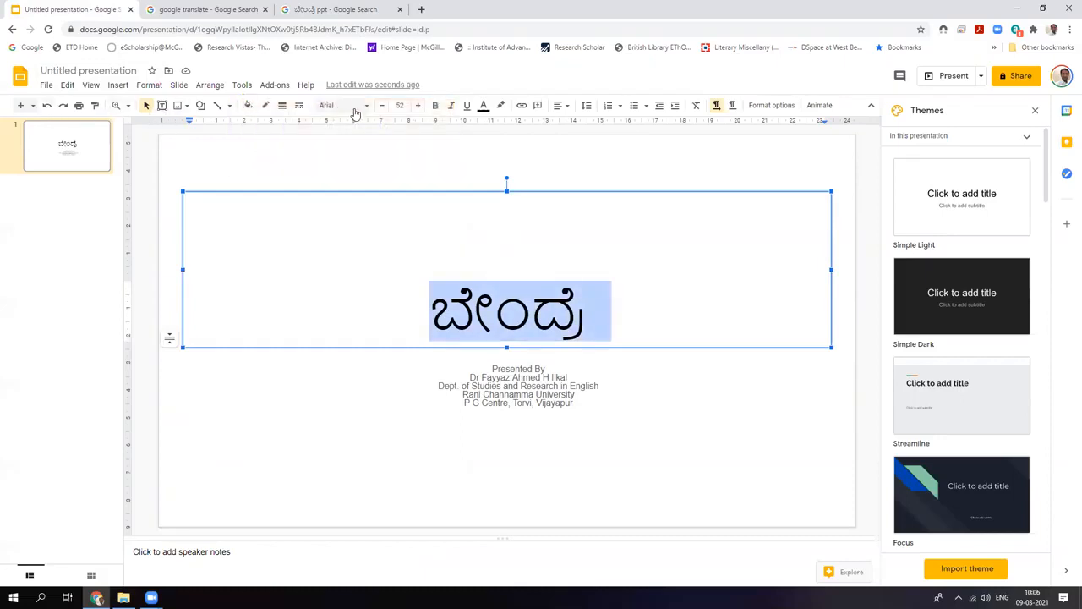
{"action": "left_click", "coordinate": [382, 110]}
{"action": "left_click", "coordinate": [382, 110]}
{"action": "left_click", "coordinate": [382, 110]}
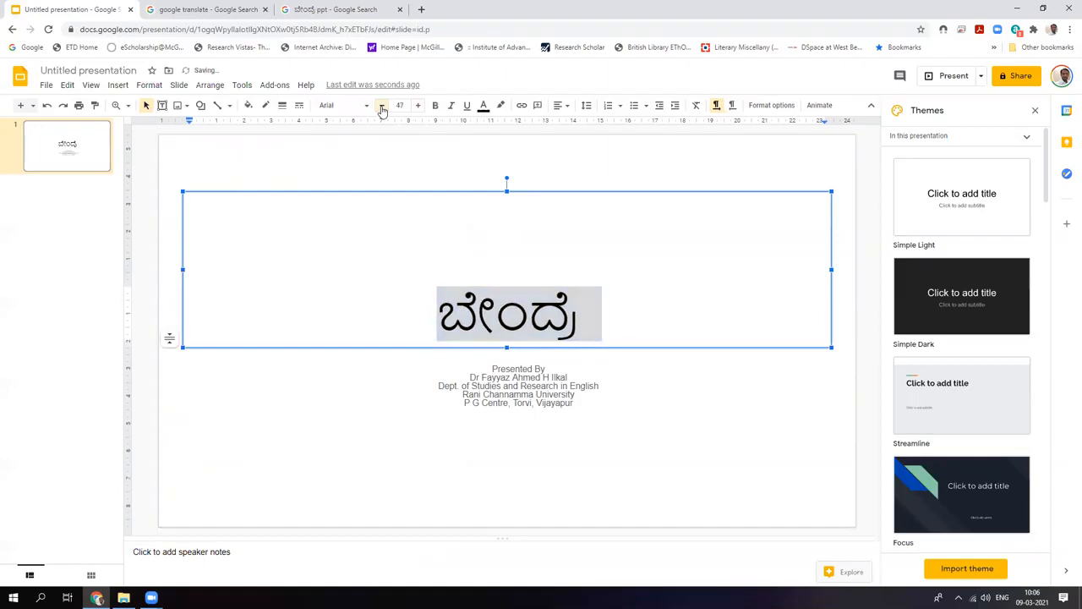
{"action": "left_click", "coordinate": [382, 110]}
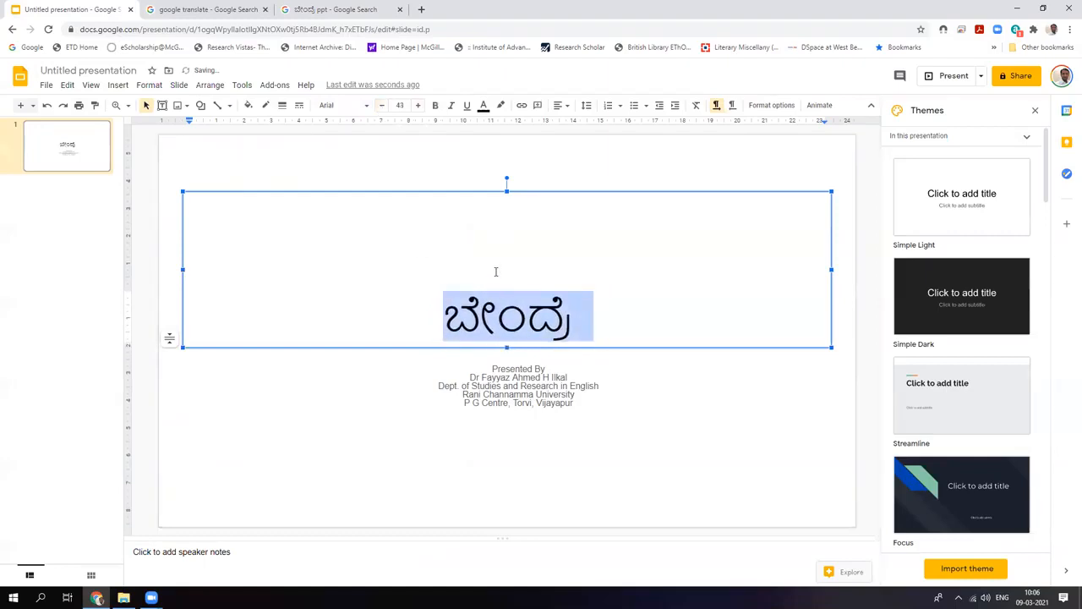
Step: Shrink the title box upward to a single line's height and extend the subtitle box up to just below it
{"action": "left_click", "coordinate": [488, 223]}
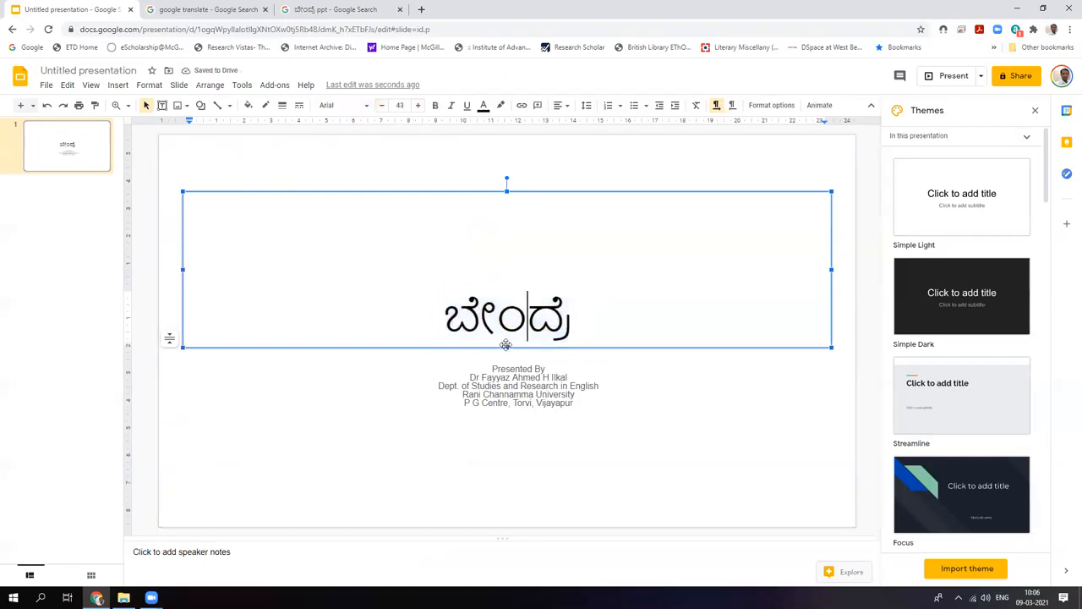
{"action": "left_click_drag", "start_coordinate": [506, 348], "coordinate": [507, 234]}
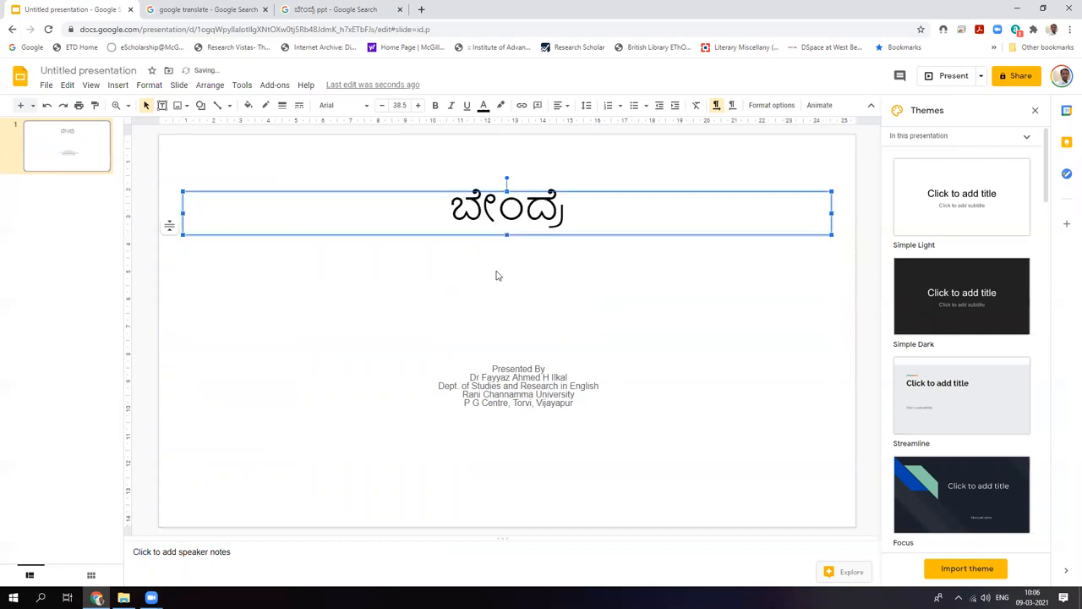
{"action": "left_click", "coordinate": [498, 271]}
{"action": "left_click", "coordinate": [502, 387]}
{"action": "left_click_drag", "start_coordinate": [517, 358], "coordinate": [518, 239]}
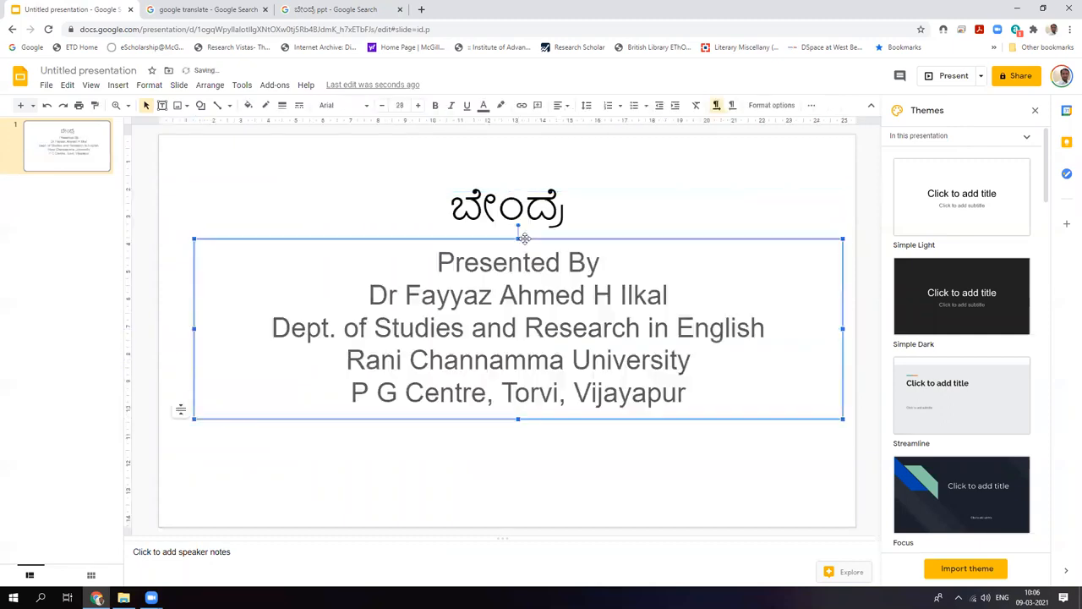
Step: Add a blank line above "Presented By" in the subtitle and paste the Kannada translation there
{"action": "left_click", "coordinate": [441, 267]}
{"action": "double_click", "coordinate": [440, 267]}
{"action": "left_click", "coordinate": [440, 266]}
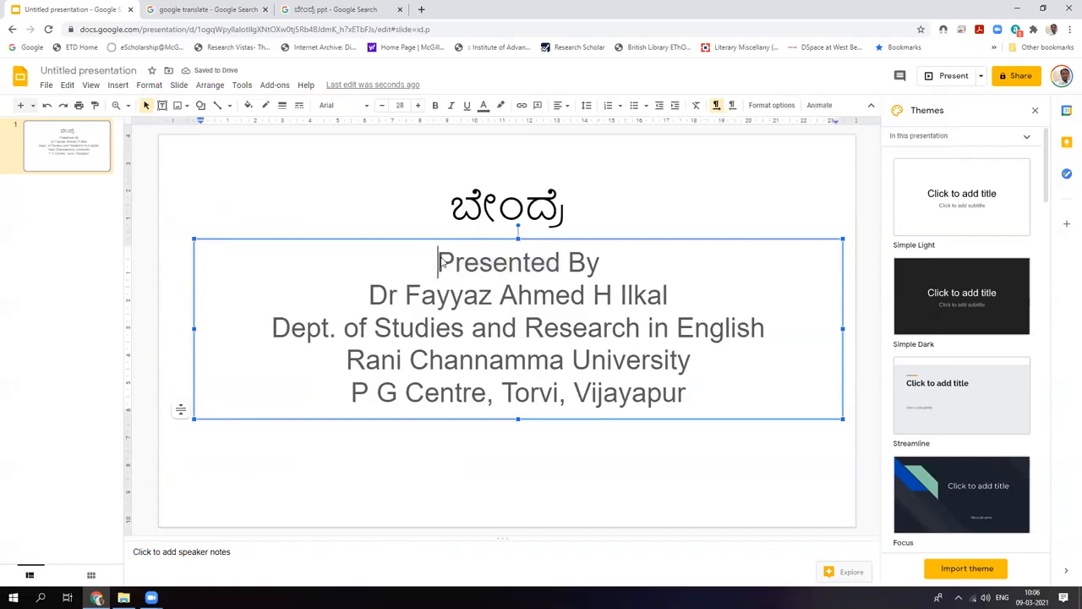
{"action": "key", "text": "Return"}
{"action": "key", "text": "Up"}
{"action": "key", "text": "ctrl+v"}
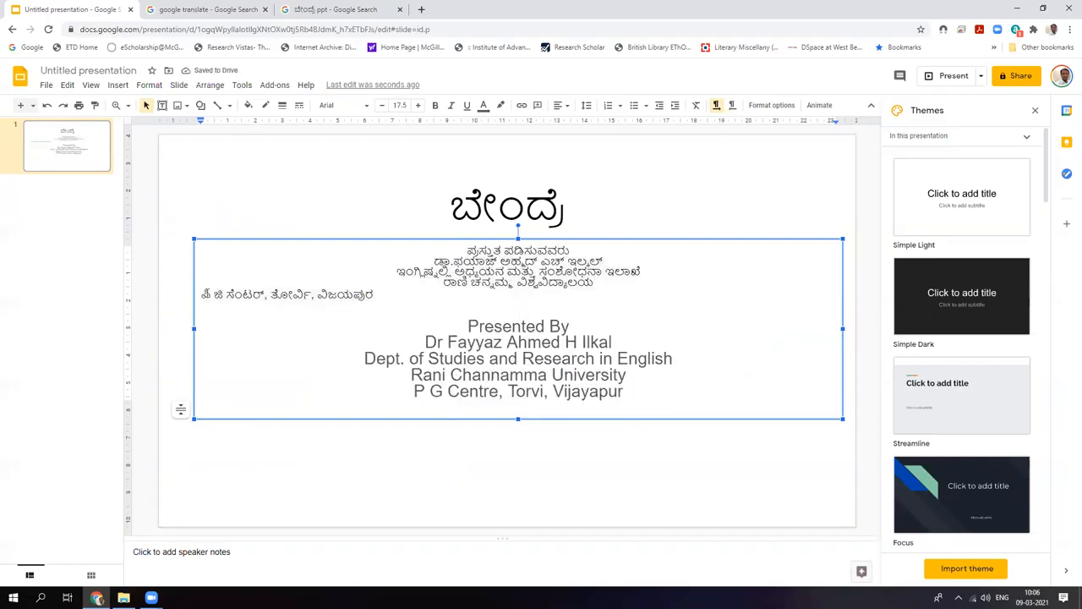
Step: Shift the last Kannada line towards the centre with leading spaces and delete the English presenter lines below it
{"action": "left_click", "coordinate": [201, 295]}
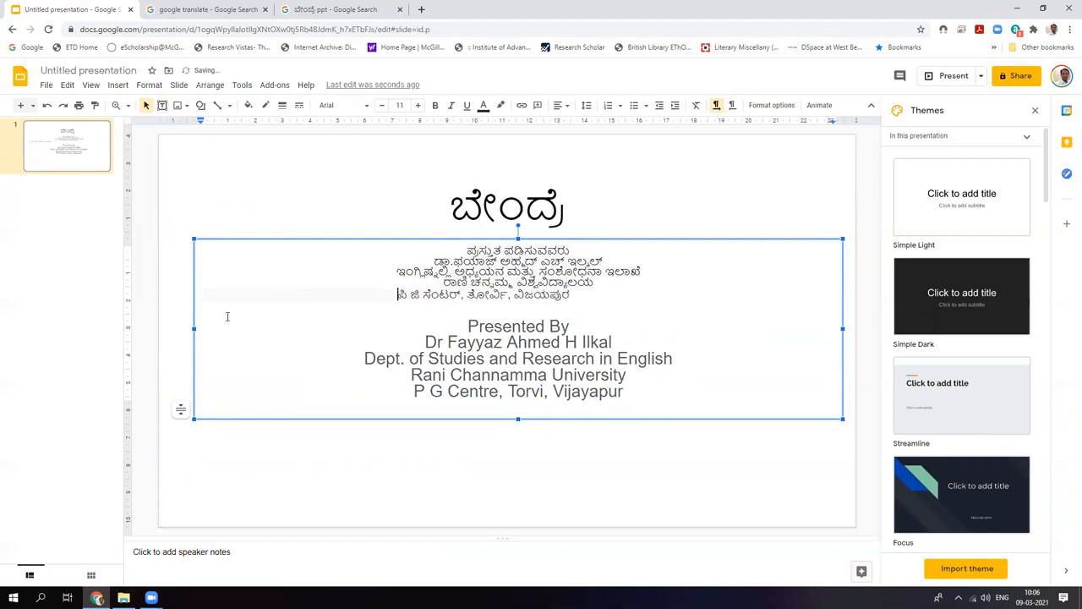
{"action": "left_click_drag", "start_coordinate": [465, 324], "coordinate": [630, 393]}
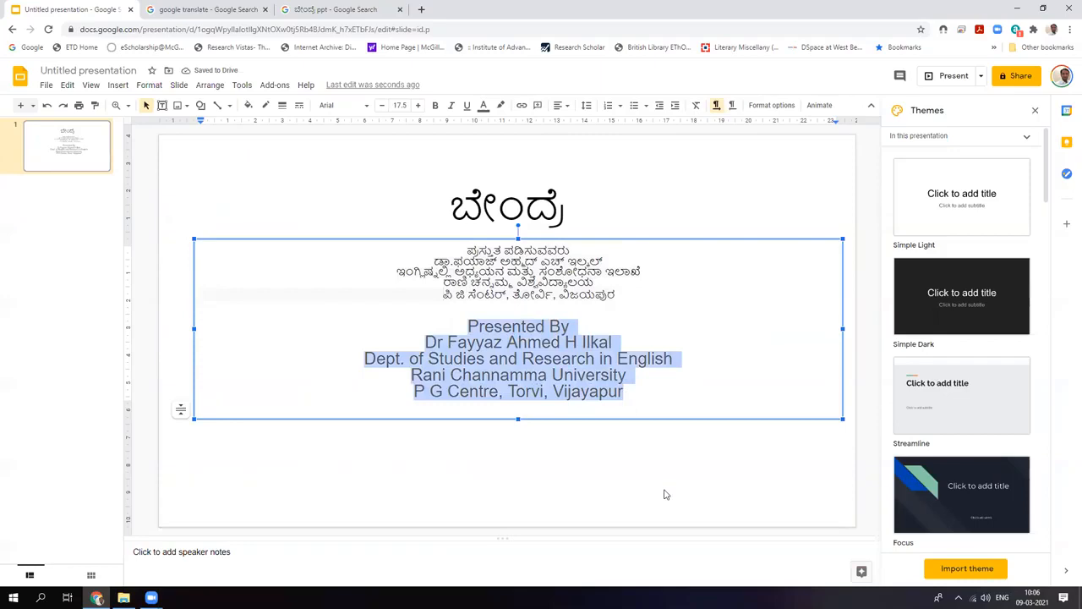
{"action": "key", "text": "BackSpace"}
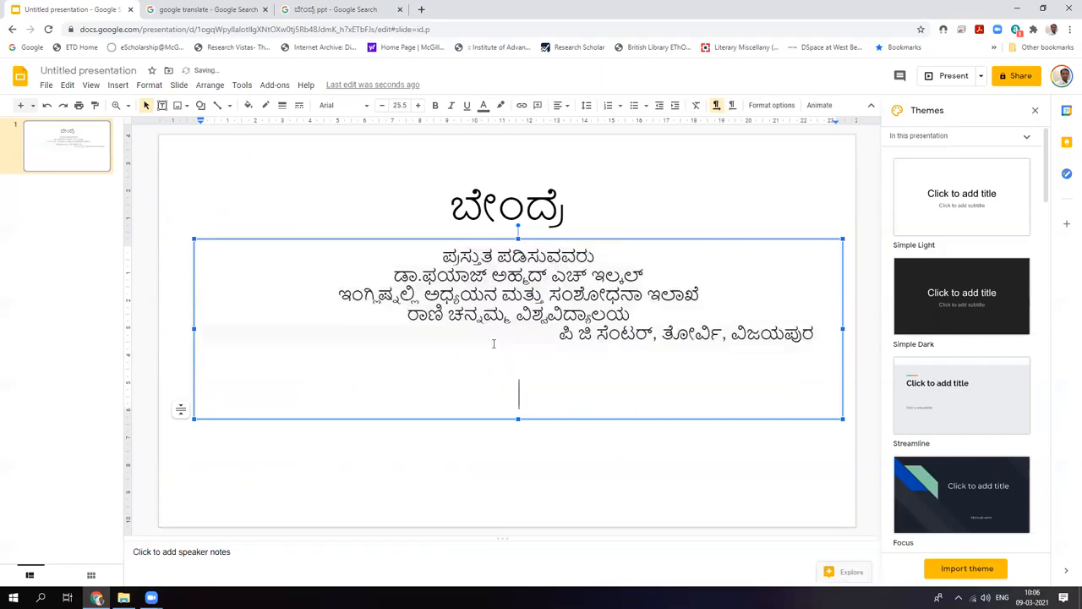
Step: Delete the surplus leading spaces before the last Kannada line so it sits centred under the lines above
{"action": "left_click", "coordinate": [405, 332]}
{"action": "key", "text": "Delete"}
{"action": "key", "text": "Delete"}
{"action": "key", "text": "Delete"}
{"action": "key", "text": "Delete"}
{"action": "key", "text": "Delete"}
{"action": "key", "text": "Delete"}
{"action": "key", "text": "Delete"}
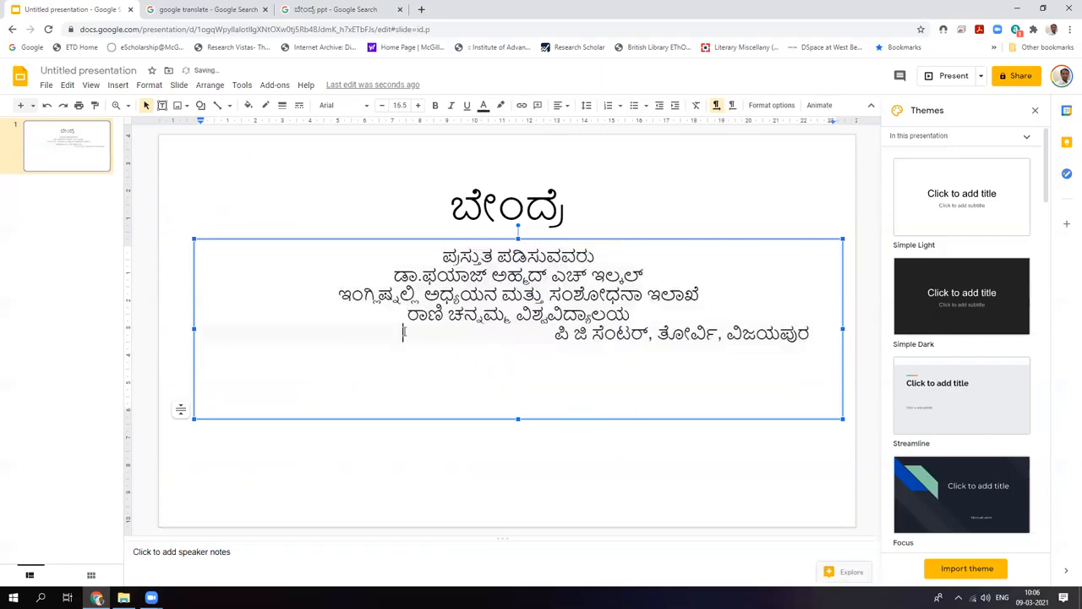
{"action": "key", "text": "Delete"}
{"action": "key", "text": "Delete"}
{"action": "key", "text": "Delete"}
{"action": "key", "text": "Delete"}
{"action": "key", "text": "Delete"}
{"action": "key", "text": "Delete"}
{"action": "key", "text": "Delete"}
{"action": "key", "text": "Delete"}
{"action": "key", "text": "Delete"}
{"action": "key", "text": "Delete"}
{"action": "key", "text": "Delete"}
{"action": "key", "text": "Delete"}
{"action": "key", "text": "Delete"}
{"action": "key", "text": "Delete"}
{"action": "key", "text": "Delete"}
{"action": "key", "text": "Delete"}
{"action": "key", "text": "Delete"}
{"action": "key", "text": "Delete"}
{"action": "key", "text": "Delete"}
{"action": "key", "text": "Delete"}
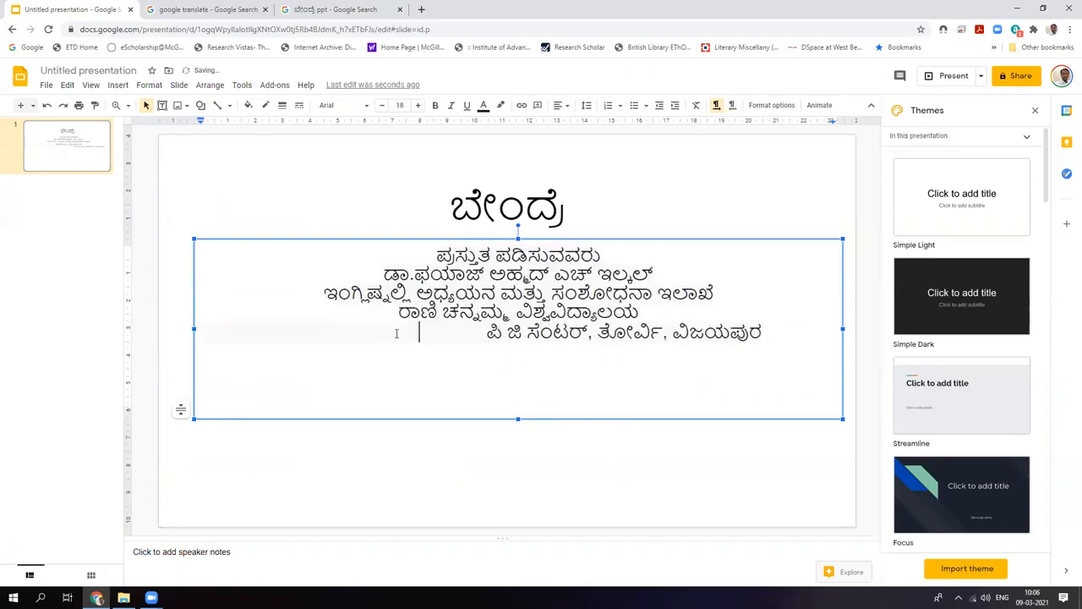
{"action": "key", "text": "Delete"}
{"action": "key", "text": "Delete"}
{"action": "left_click", "coordinate": [322, 333]}
{"action": "key", "text": "Delete"}
{"action": "key", "text": "Delete"}
{"action": "key", "text": "Delete"}
{"action": "key", "text": "Delete"}
{"action": "key", "text": "Delete"}
{"action": "key", "text": "Delete"}
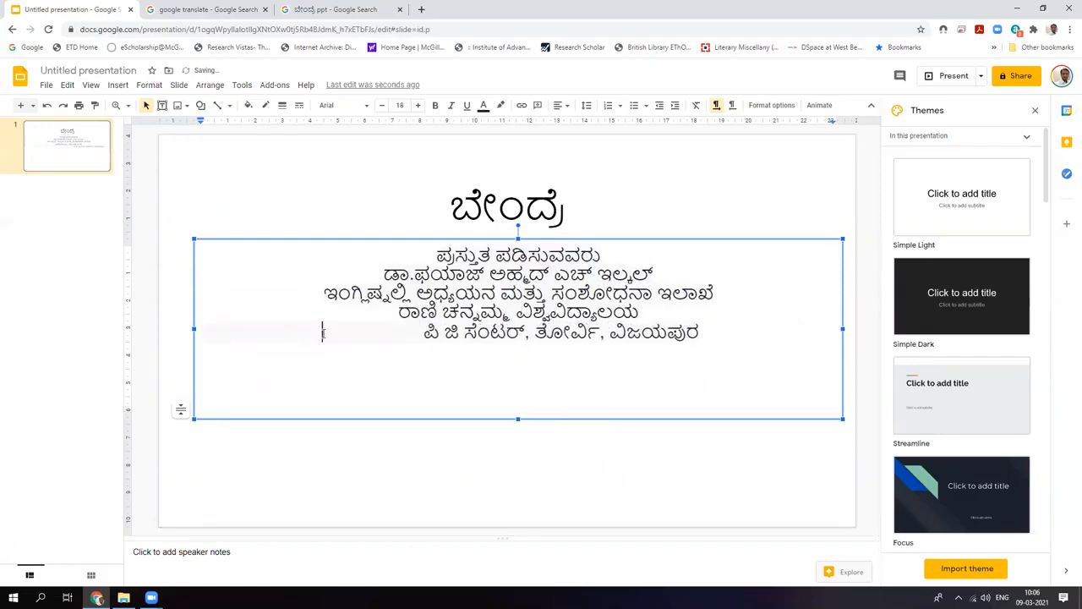
{"action": "key", "text": "Delete"}
{"action": "key", "text": "Delete"}
{"action": "key", "text": "Delete"}
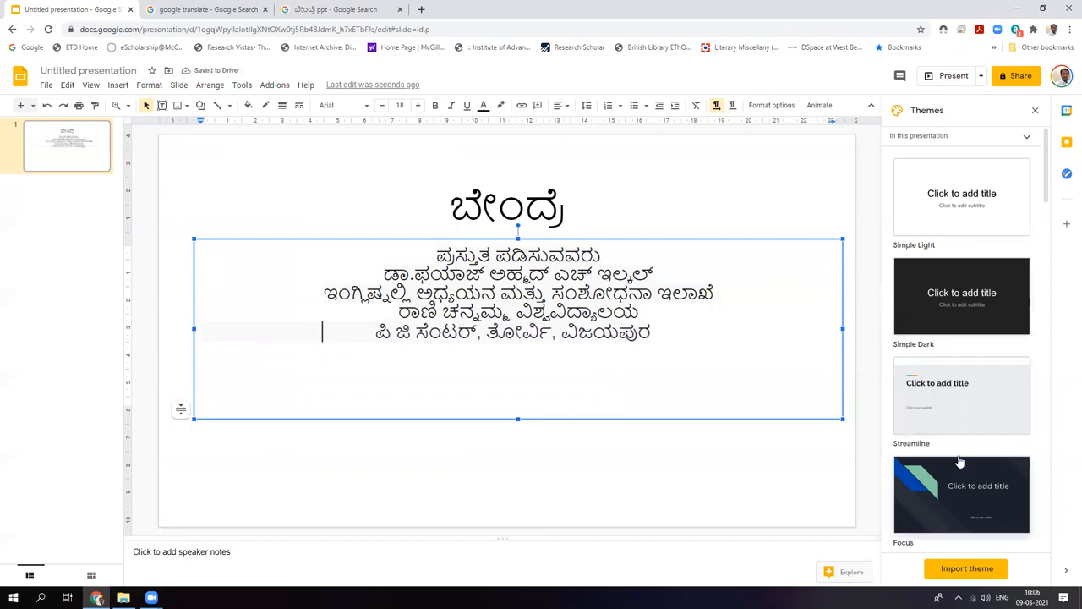
Step: Try the Streamline, Focus, Shift and Momentum themes on the title slide
{"action": "left_click", "coordinate": [968, 403]}
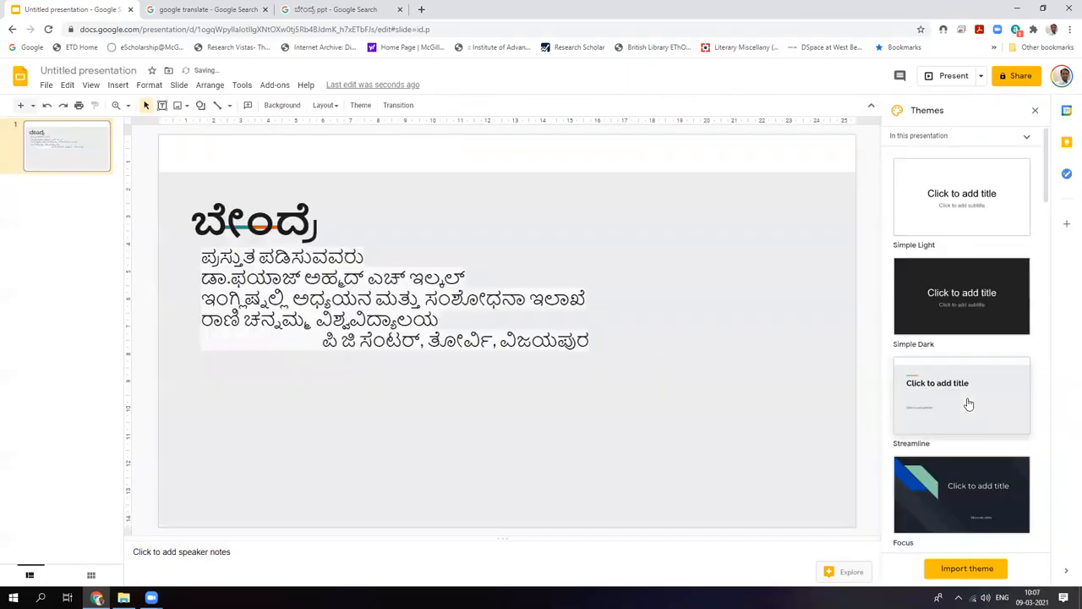
{"action": "left_click", "coordinate": [955, 508]}
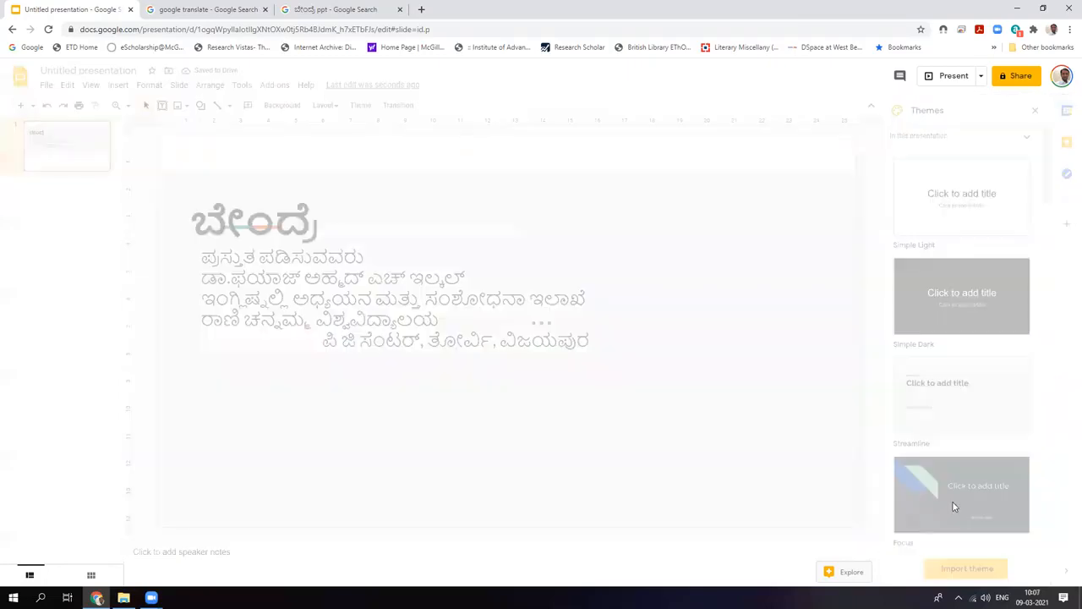
{"action": "scroll", "coordinate": [957, 466], "scroll_direction": "down", "scroll_amount": 2}
{"action": "left_click", "coordinate": [968, 423]}
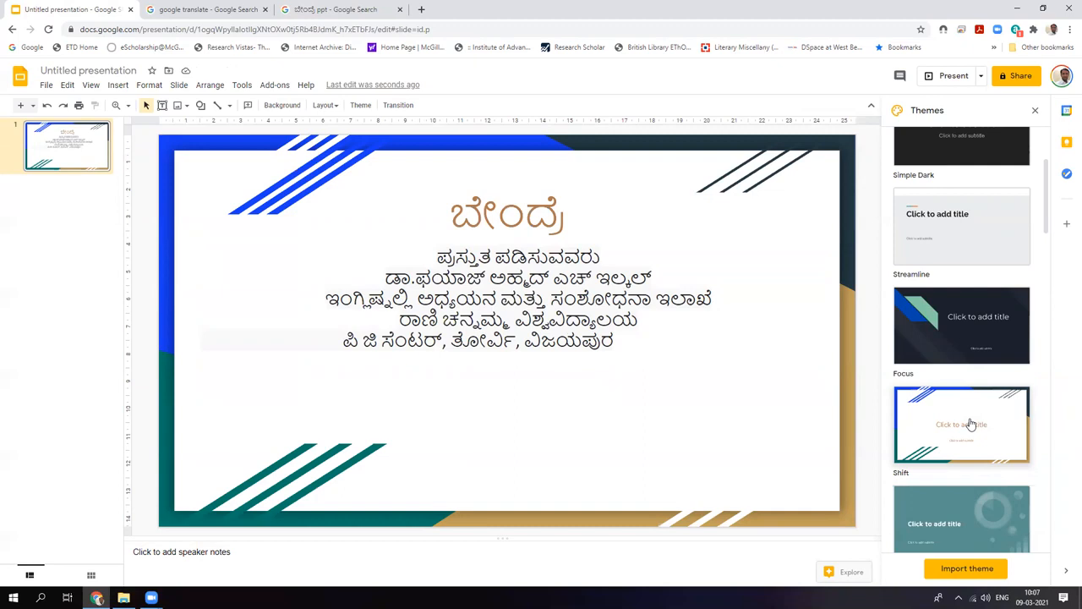
{"action": "scroll", "coordinate": [972, 424], "scroll_direction": "down", "scroll_amount": 2}
{"action": "left_click", "coordinate": [974, 336]}
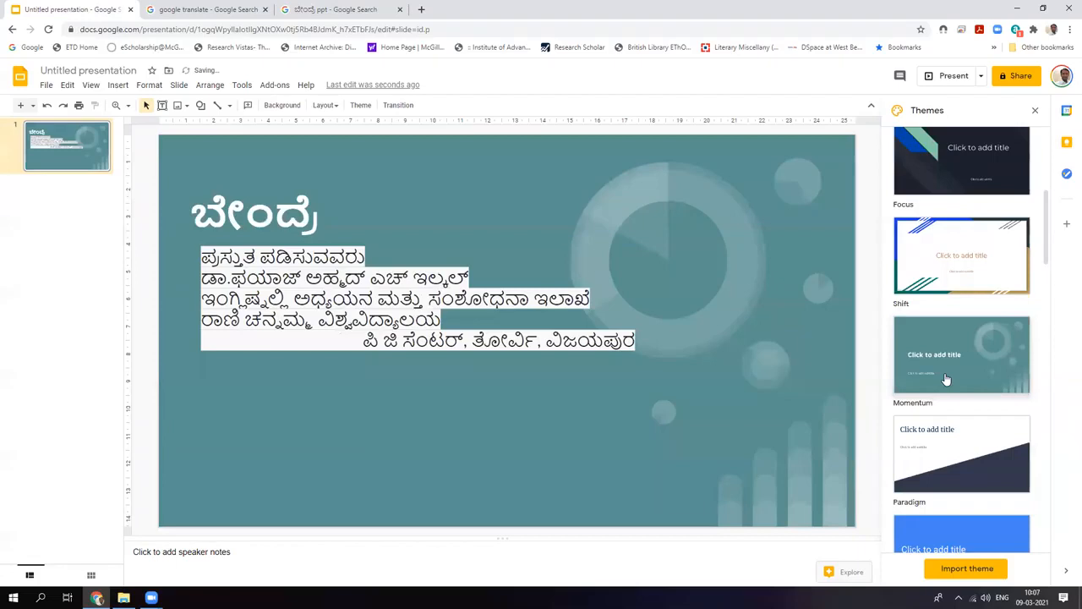
Step: Try the Material and Swiss themes on the slide, and reapply the Simple Light theme
{"action": "left_click", "coordinate": [982, 76]}
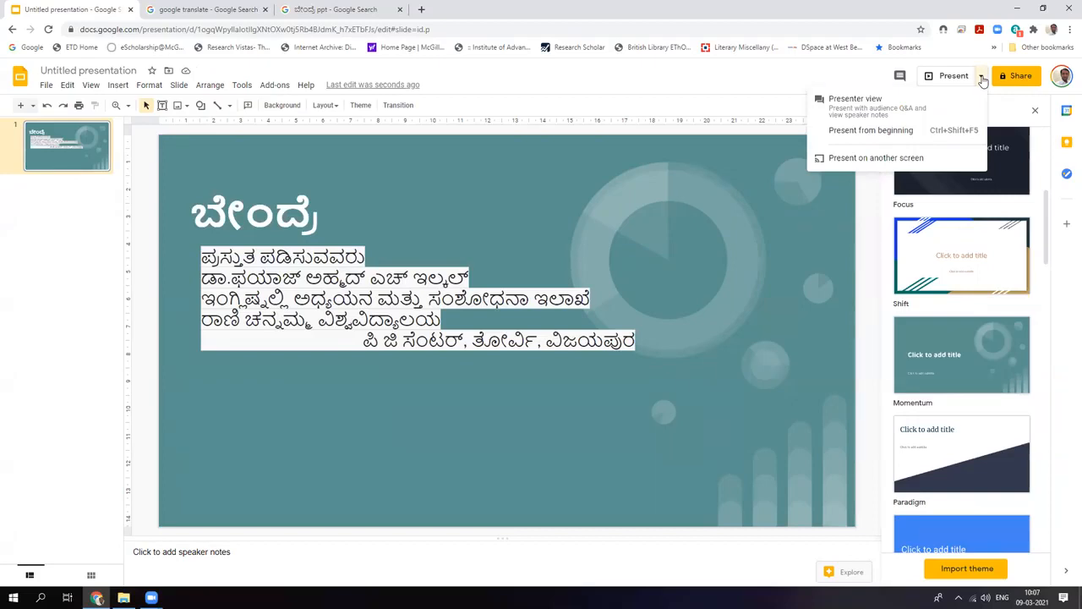
{"action": "left_click", "coordinate": [982, 77]}
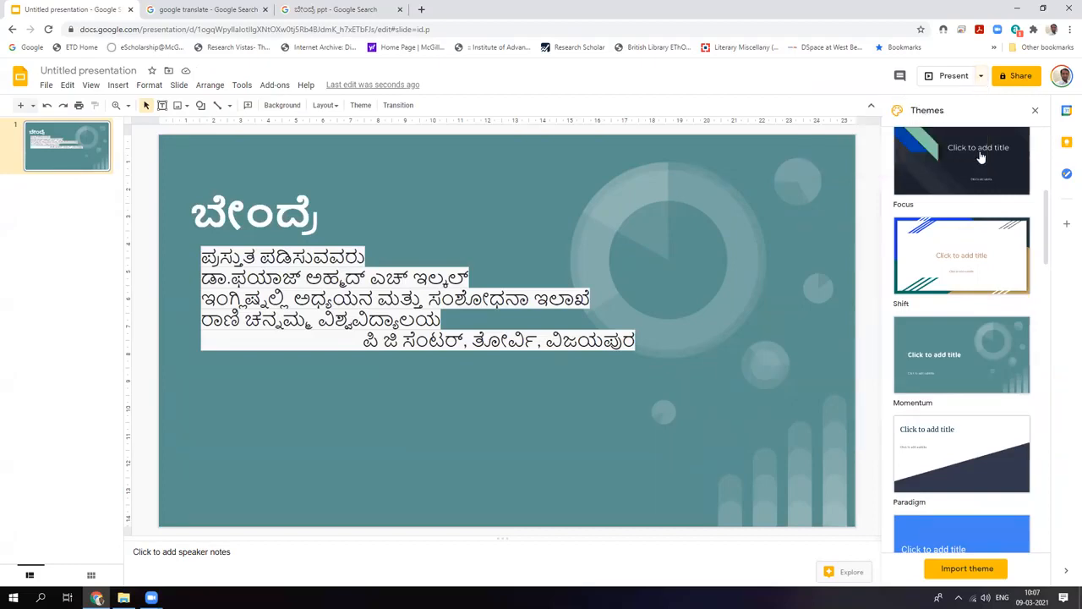
{"action": "scroll", "coordinate": [981, 275], "scroll_direction": "down", "scroll_amount": 1}
{"action": "left_click", "coordinate": [981, 277]}
{"action": "scroll", "coordinate": [978, 288], "scroll_direction": "down", "scroll_amount": 3}
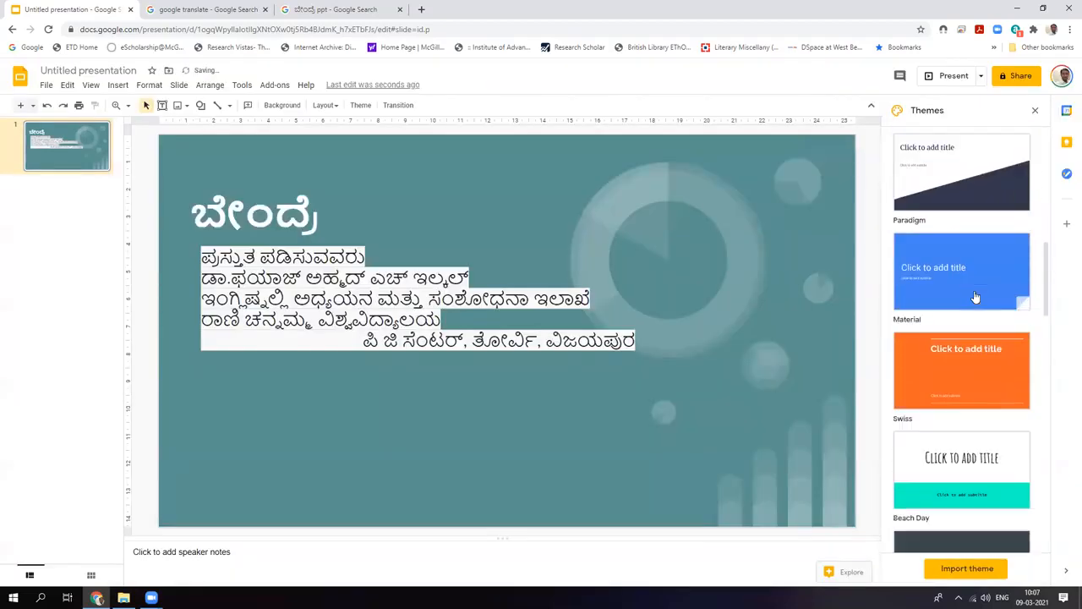
{"action": "left_click", "coordinate": [977, 269]}
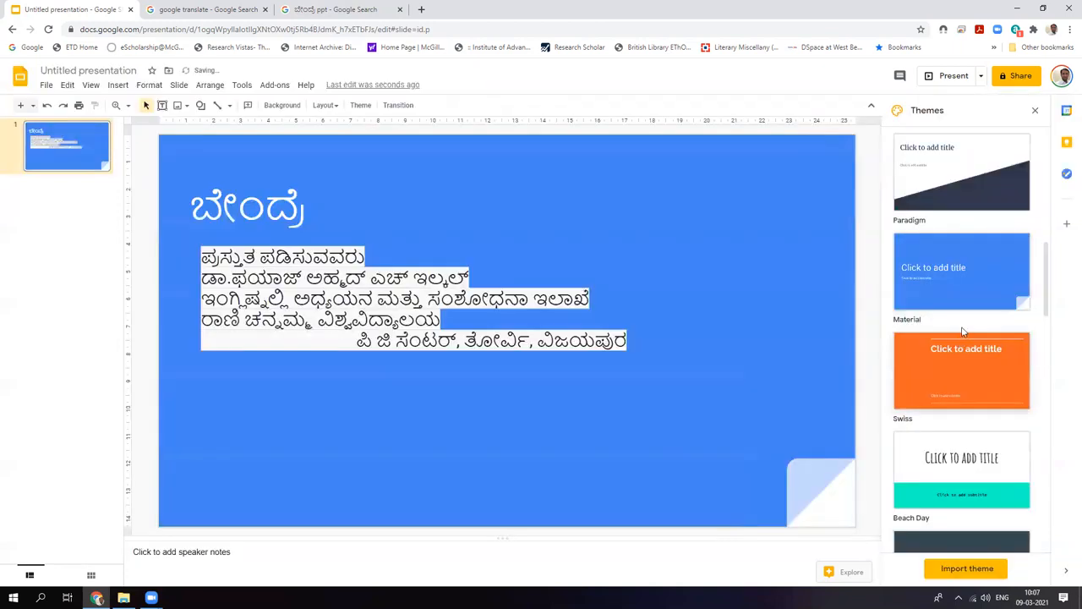
{"action": "left_click", "coordinate": [957, 377]}
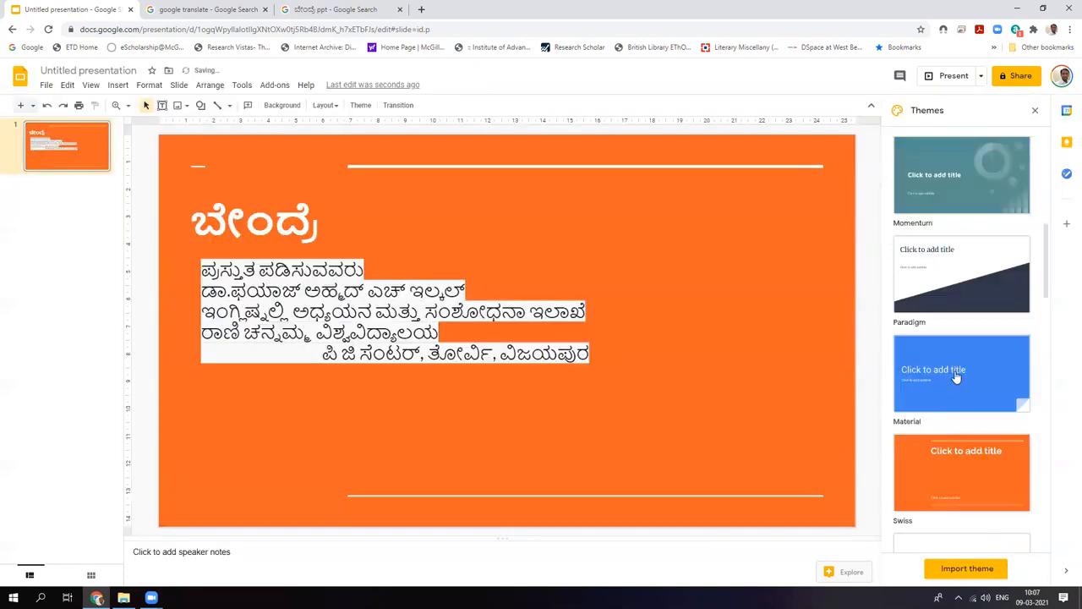
{"action": "left_click", "coordinate": [932, 206]}
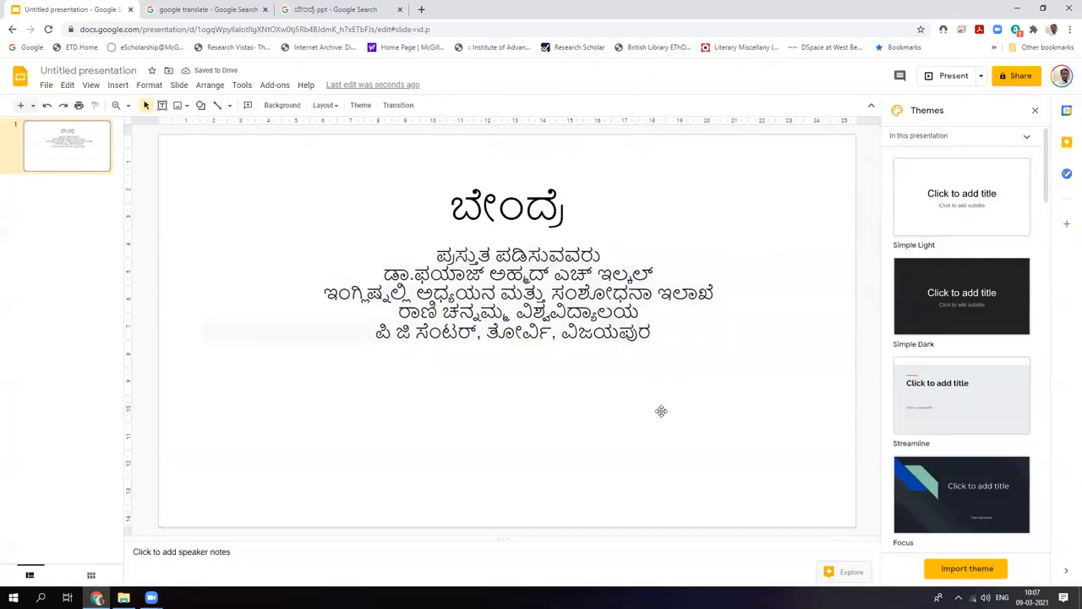
Step: Draw an empty text box about 10 cm wide and 3 cm tall, centred below the Kannada presenter lines
{"action": "left_click", "coordinate": [162, 108]}
{"action": "left_click_drag", "start_coordinate": [390, 373], "coordinate": [659, 461]}
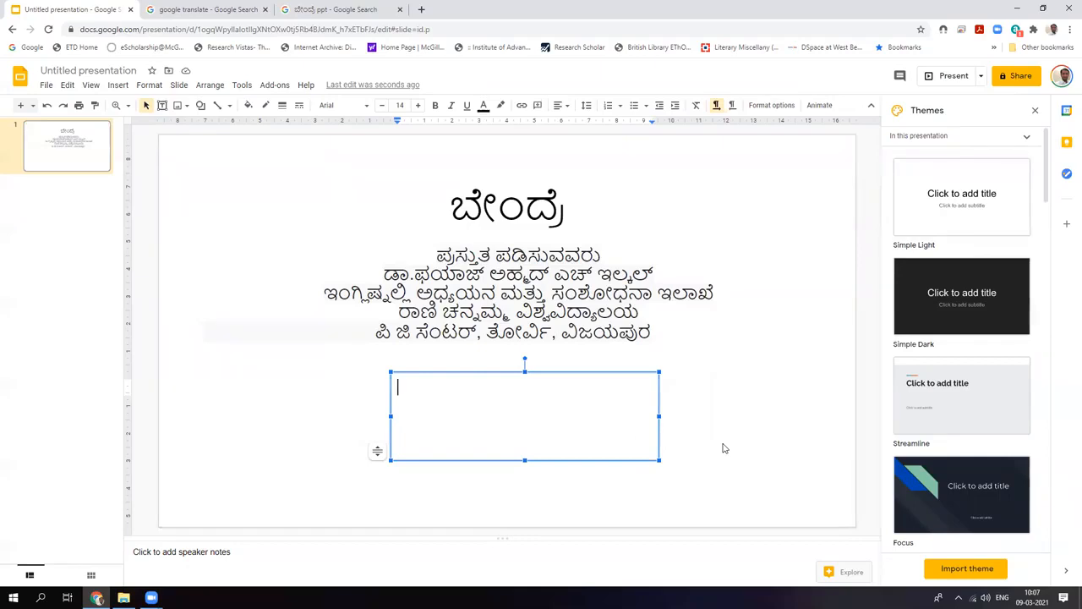
Step: Enter 2021 in the text box below the presenter lines and centre it horizontally
{"action": "type", "text": "2021"}
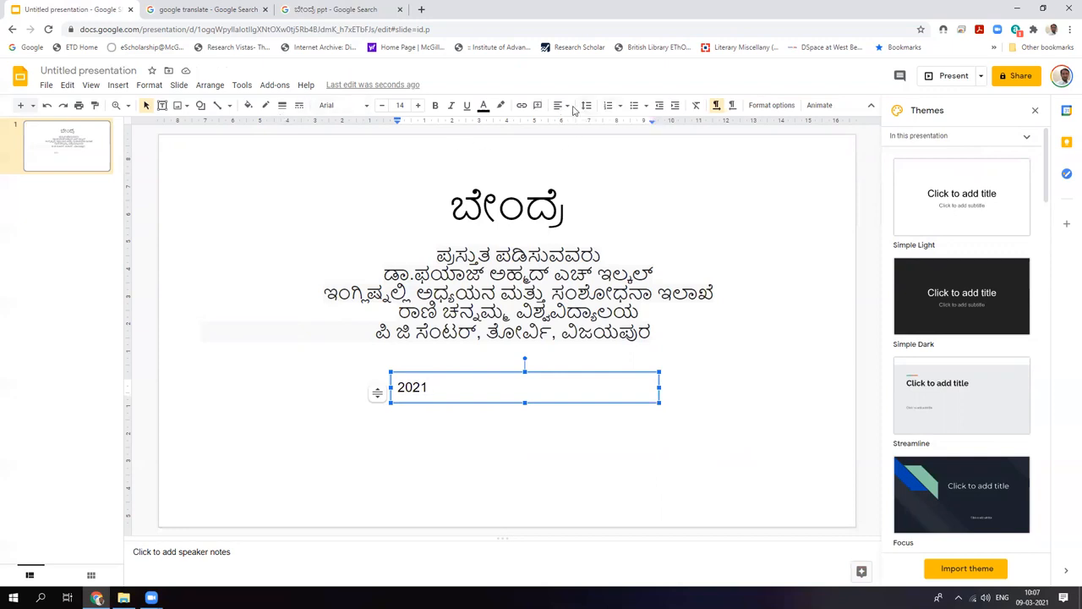
{"action": "left_click", "coordinate": [562, 106]}
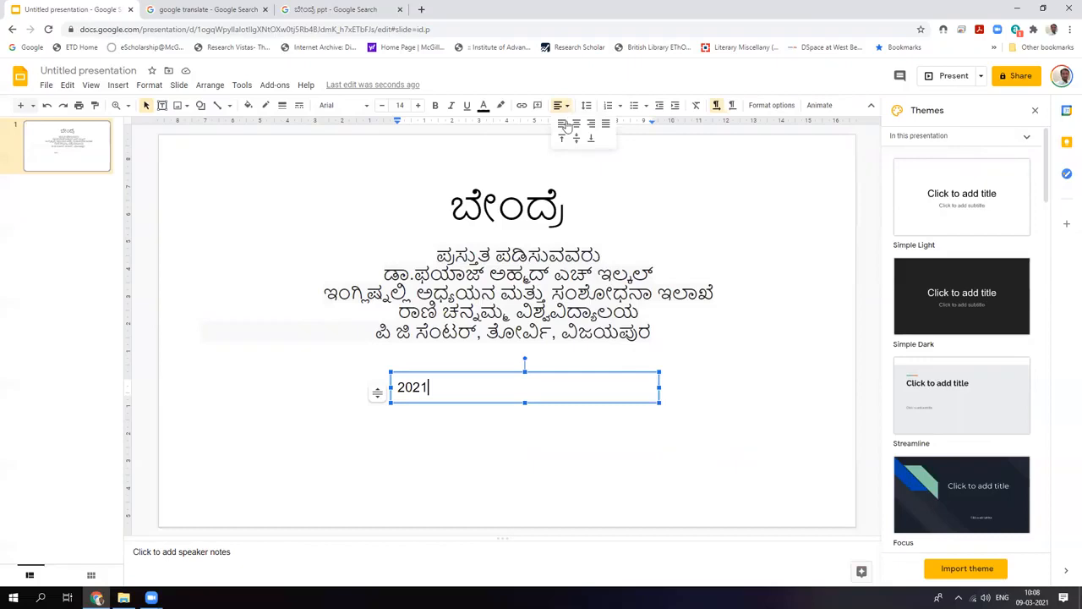
{"action": "left_click", "coordinate": [576, 124]}
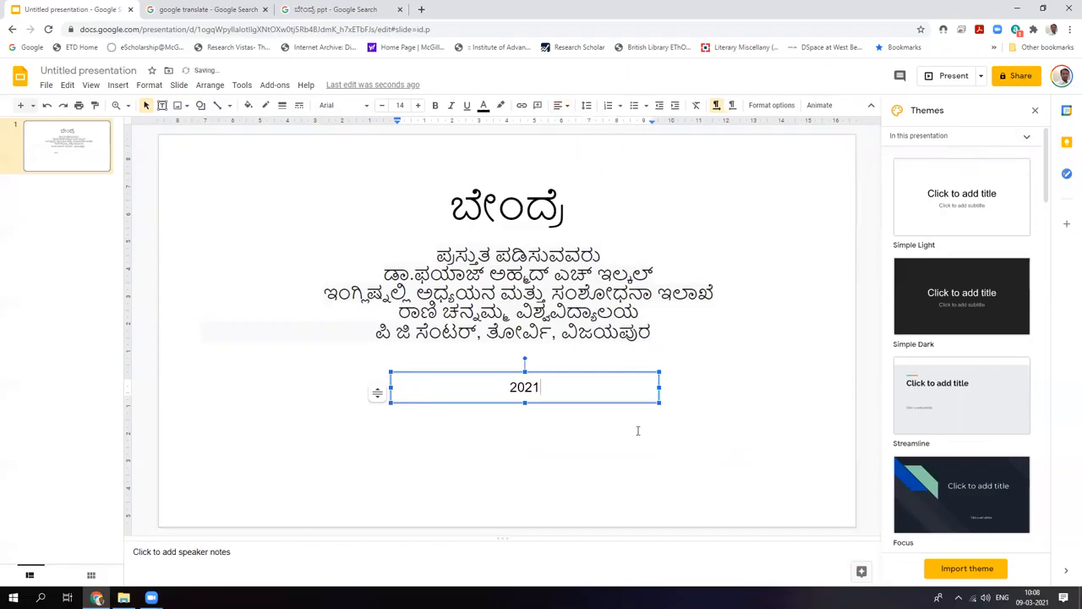
{"action": "left_click", "coordinate": [610, 451]}
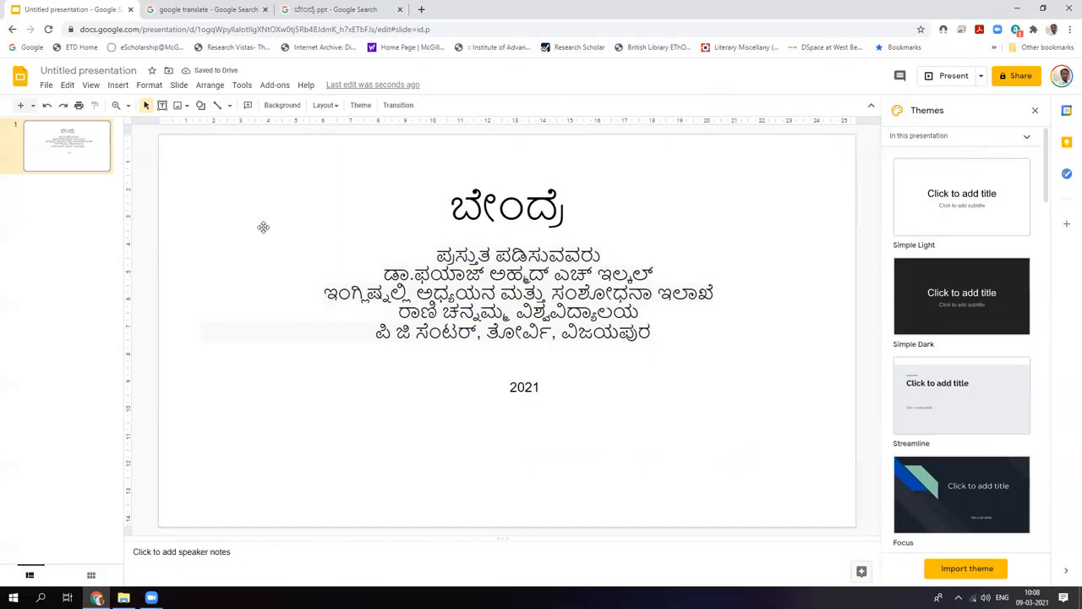
Step: Search the web from within the presentation for images of "rani channamma university logo"
{"action": "left_click", "coordinate": [178, 105]}
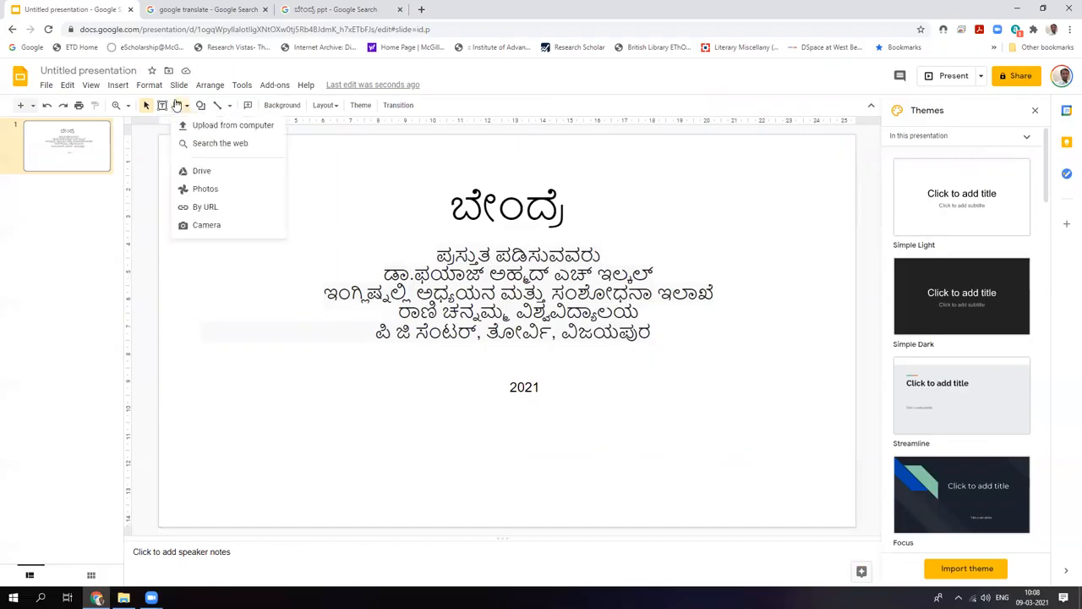
{"action": "left_click", "coordinate": [241, 145]}
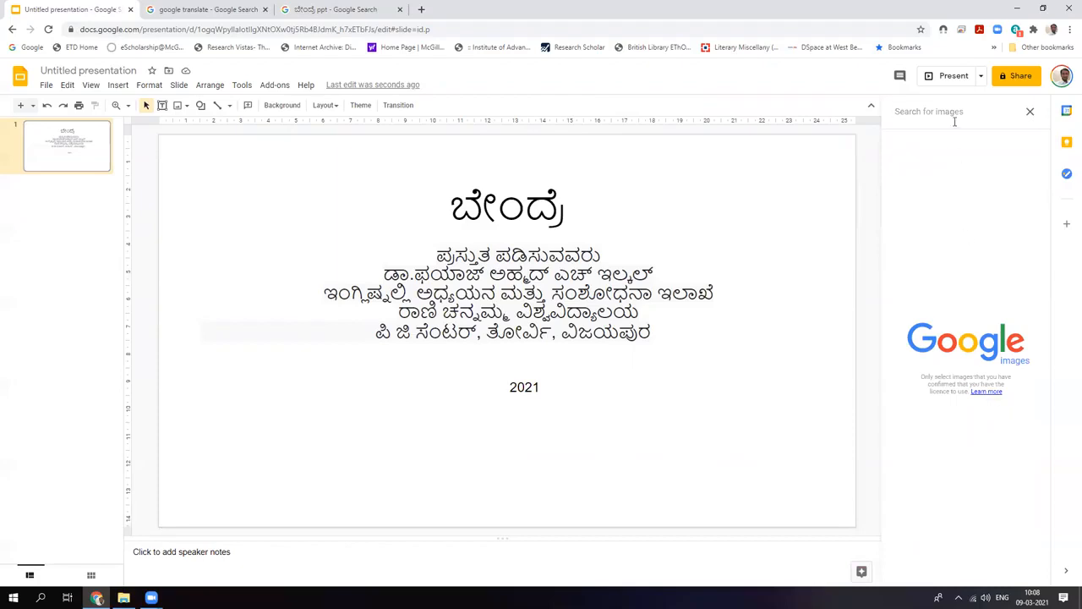
{"action": "type", "text": "Rani Channamma Unic"}
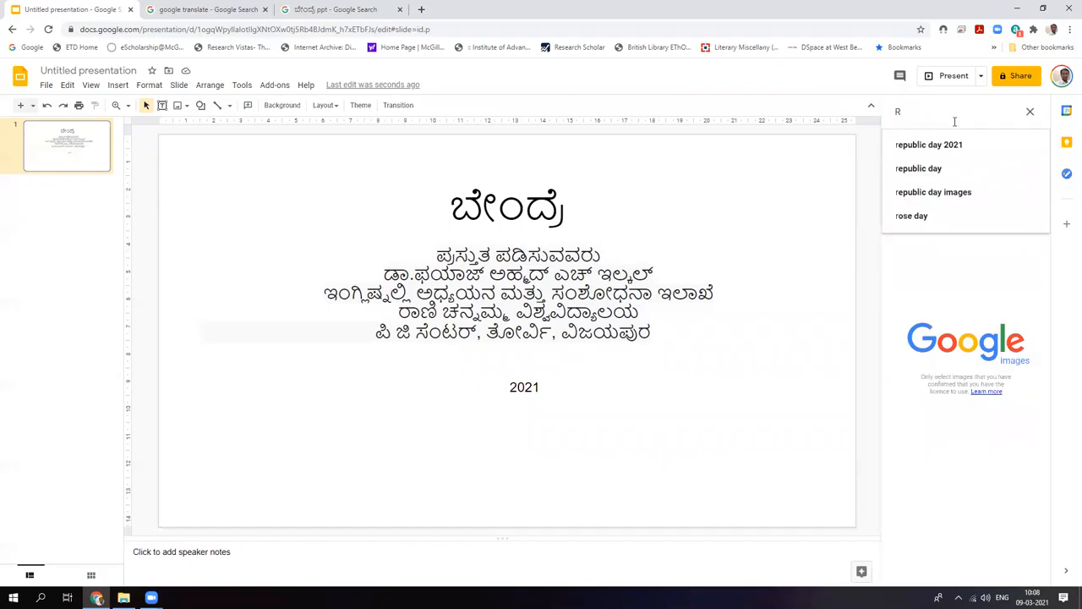
{"action": "key", "text": "BackSpace"}
{"action": "type", "text": "Rani Channamma Unic"}
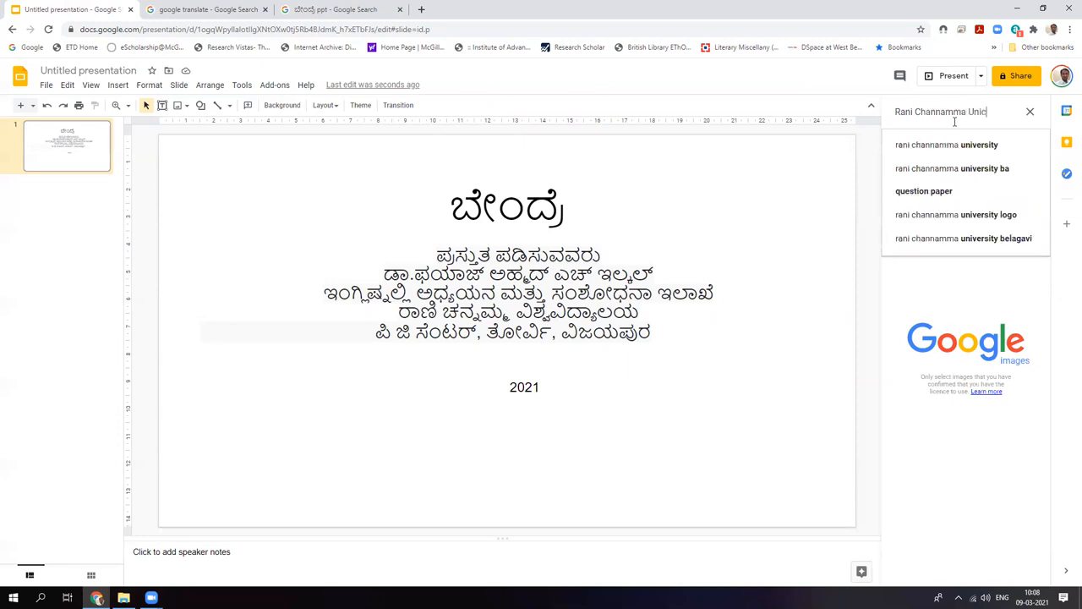
{"action": "key", "text": "Return"}
{"action": "type", "text": "versity logo"}
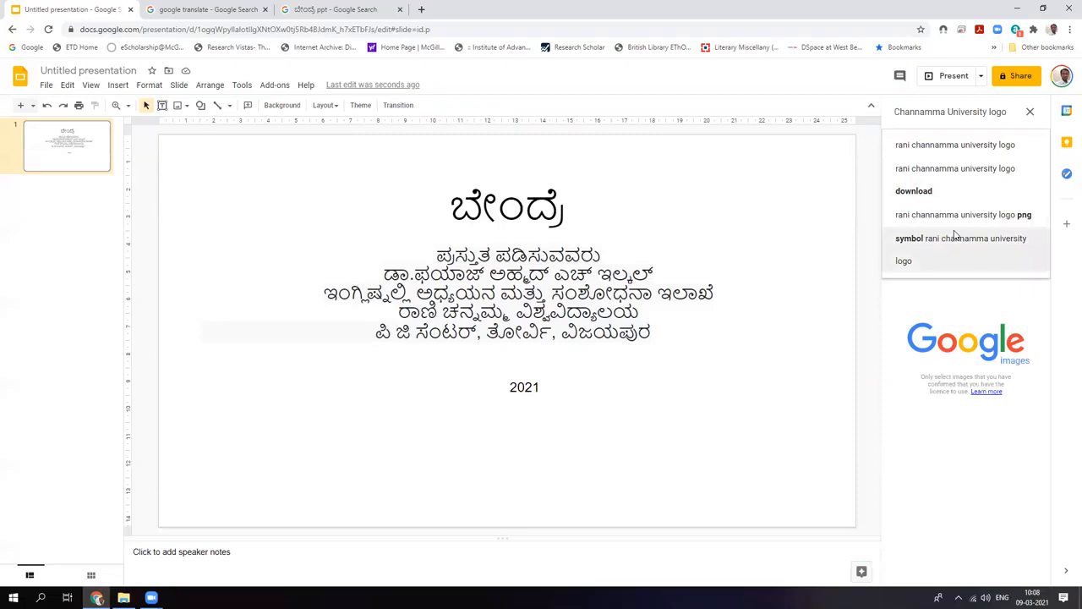
{"action": "left_click", "coordinate": [990, 148]}
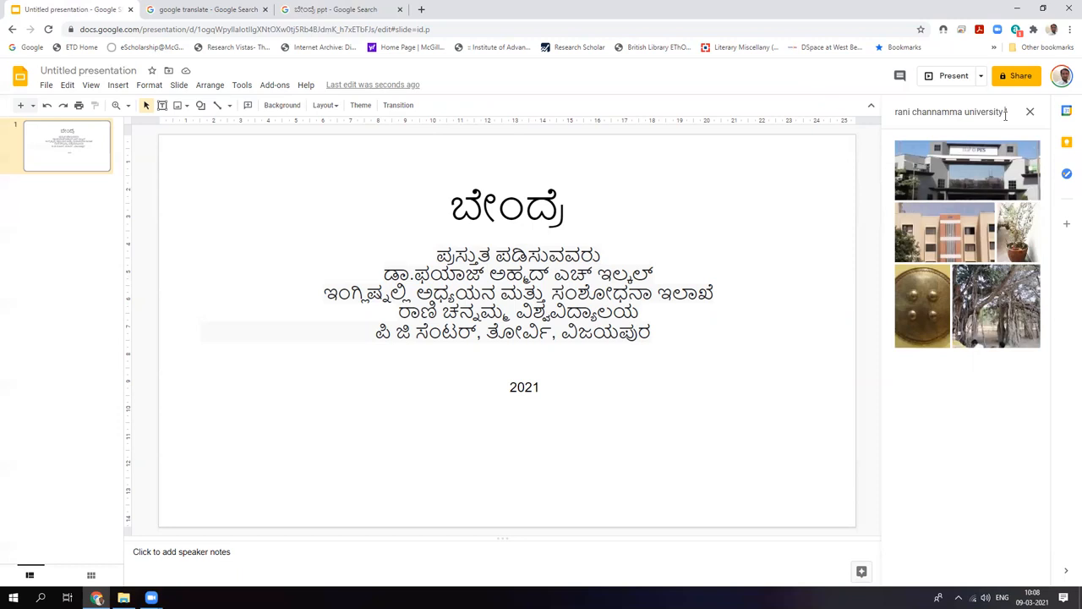
Step: Switch the image search to "symbol rani channamma university logo" and look through the results for a suitable picture
{"action": "left_click", "coordinate": [1006, 123]}
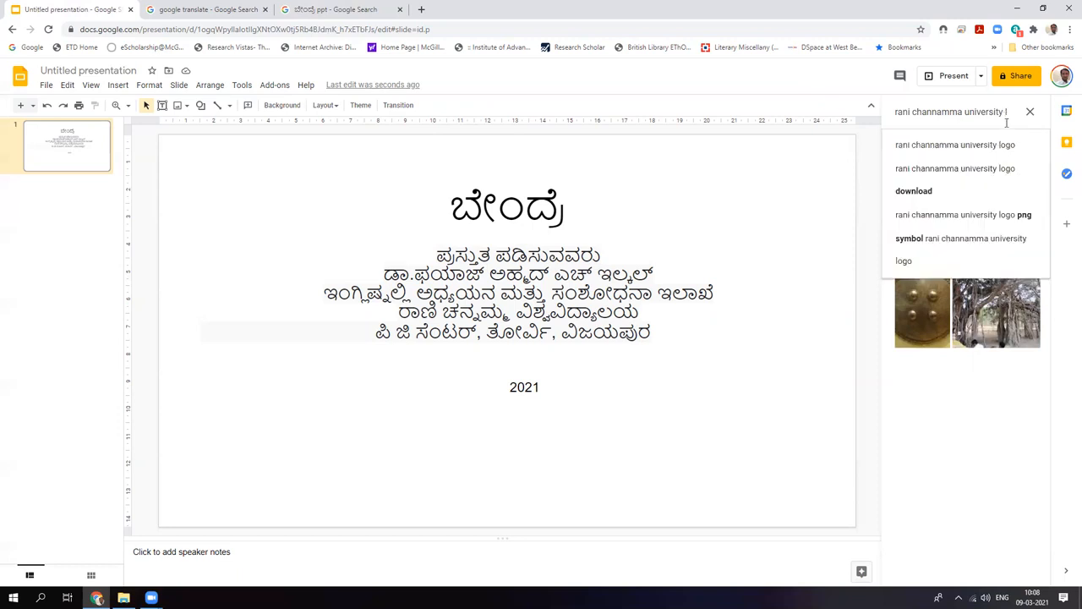
{"action": "left_click", "coordinate": [934, 238]}
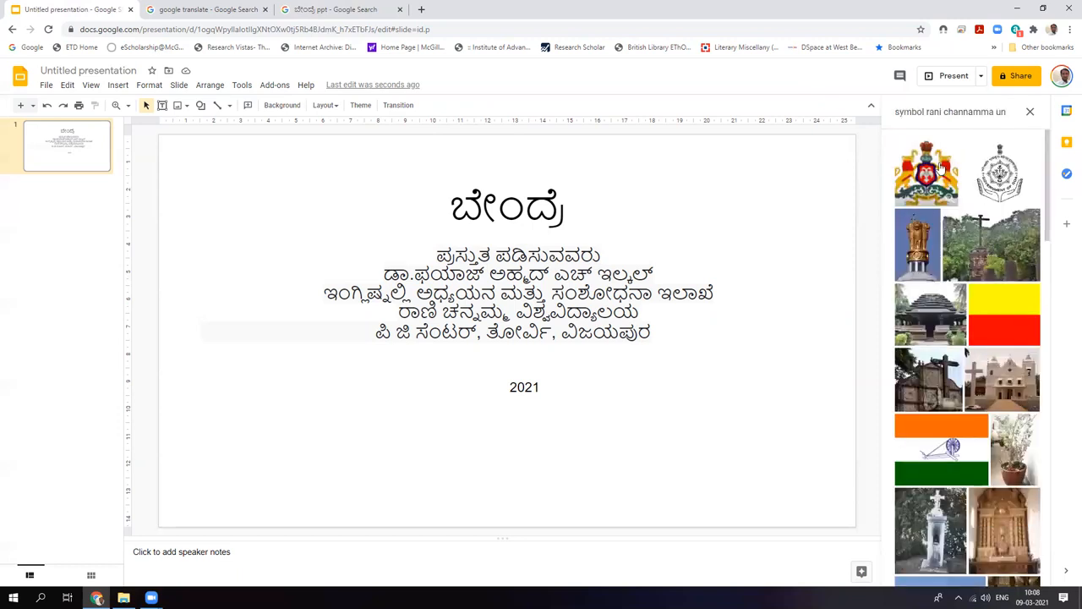
{"action": "scroll", "coordinate": [970, 305], "scroll_direction": "down", "scroll_amount": 1}
{"action": "scroll", "coordinate": [971, 305], "scroll_direction": "down", "scroll_amount": 10}
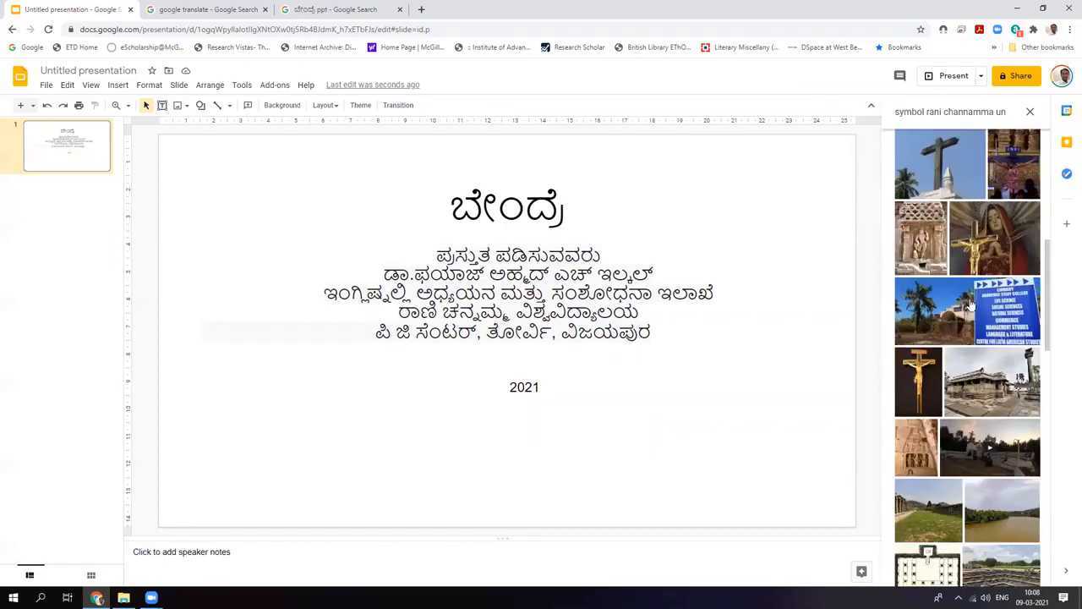
{"action": "scroll", "coordinate": [971, 304], "scroll_direction": "down", "scroll_amount": 10}
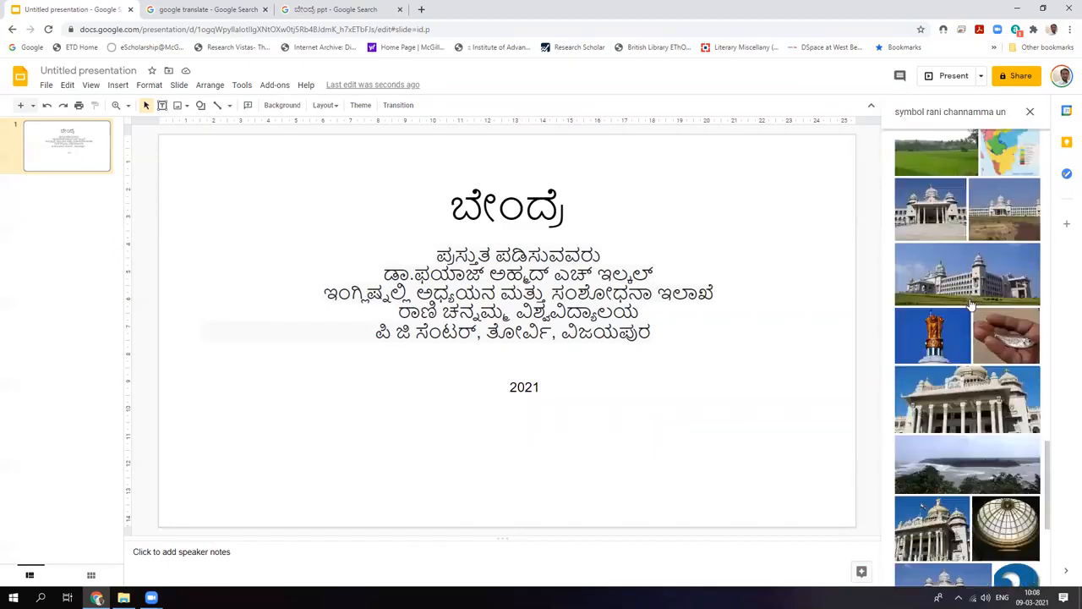
{"action": "scroll", "coordinate": [970, 303], "scroll_direction": "up", "scroll_amount": 10}
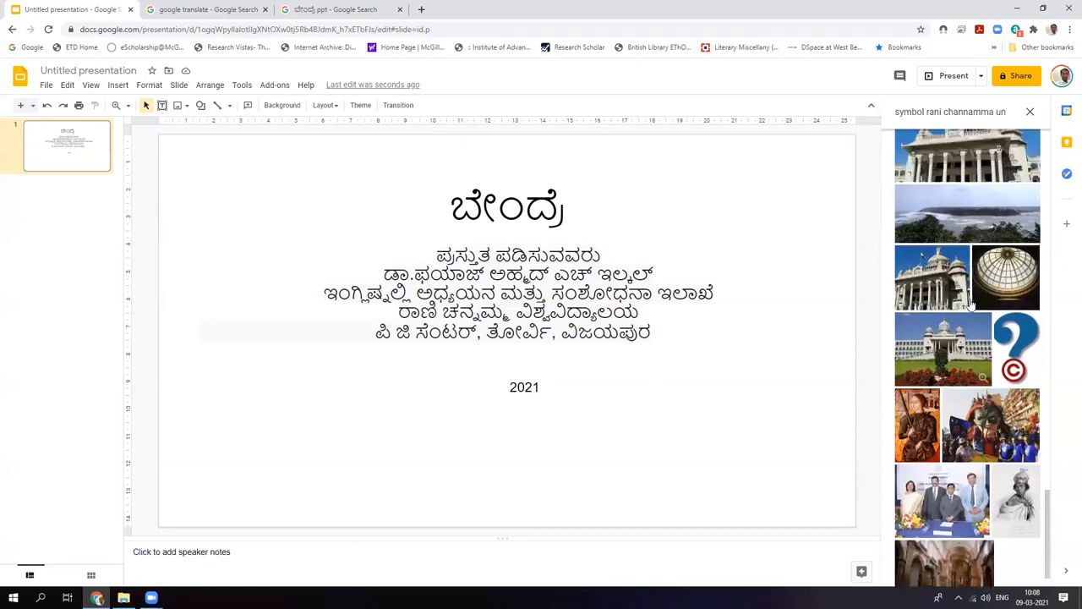
{"action": "scroll", "coordinate": [971, 303], "scroll_direction": "down", "scroll_amount": 5}
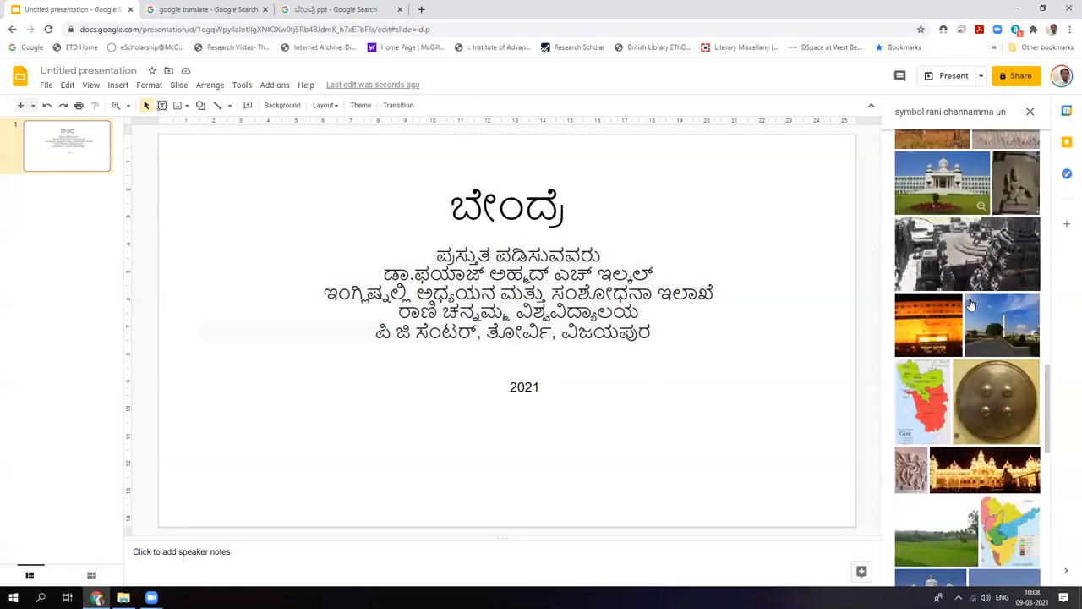
{"action": "scroll", "coordinate": [971, 306], "scroll_direction": "up", "scroll_amount": 8}
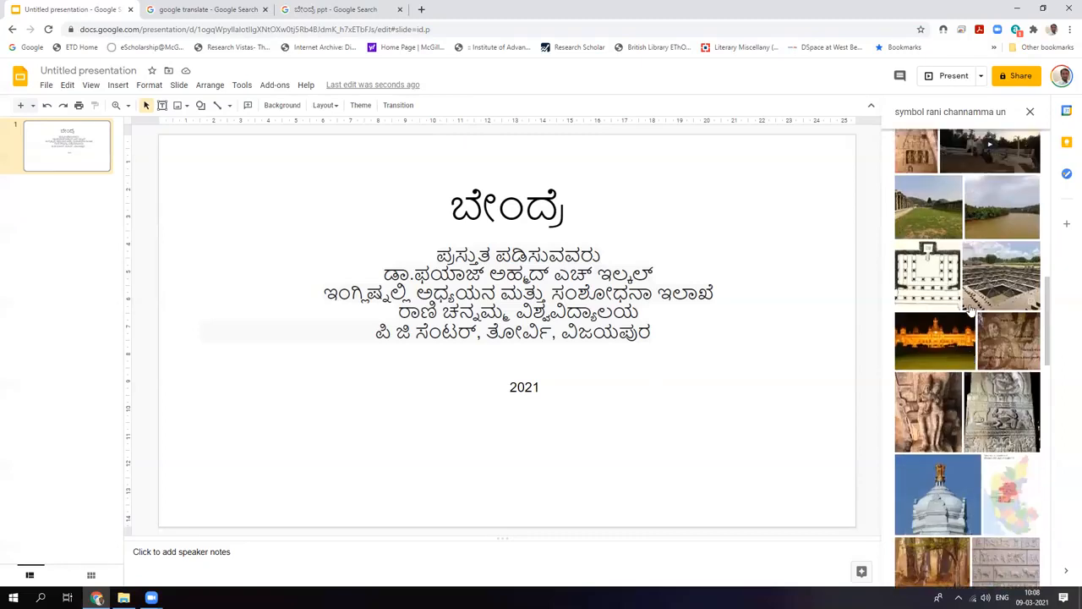
{"action": "scroll", "coordinate": [971, 309], "scroll_direction": "up", "scroll_amount": 10}
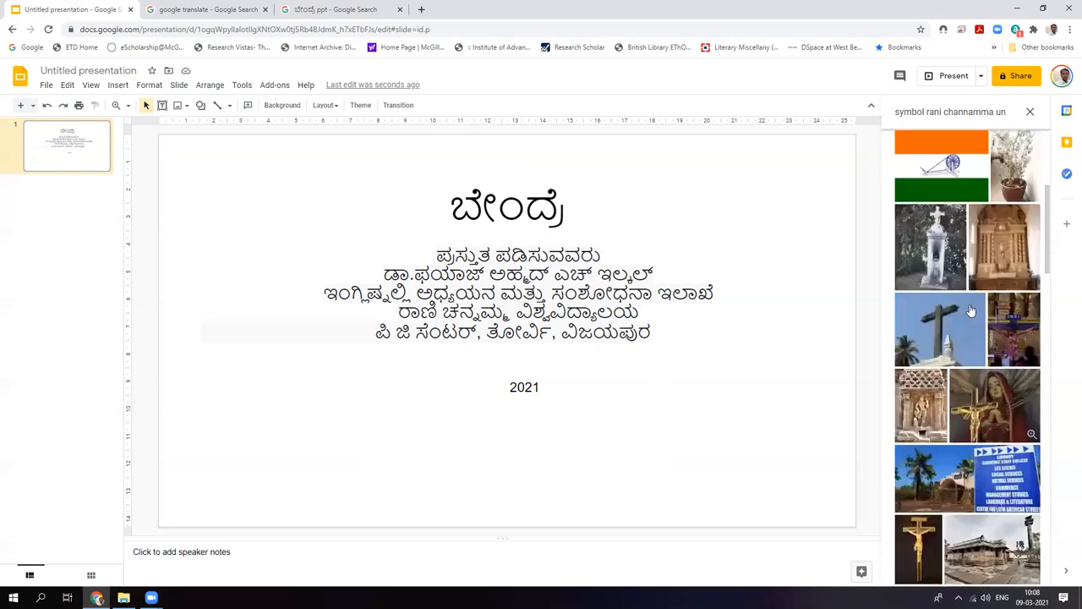
{"action": "scroll", "coordinate": [971, 310], "scroll_direction": "up", "scroll_amount": 3}
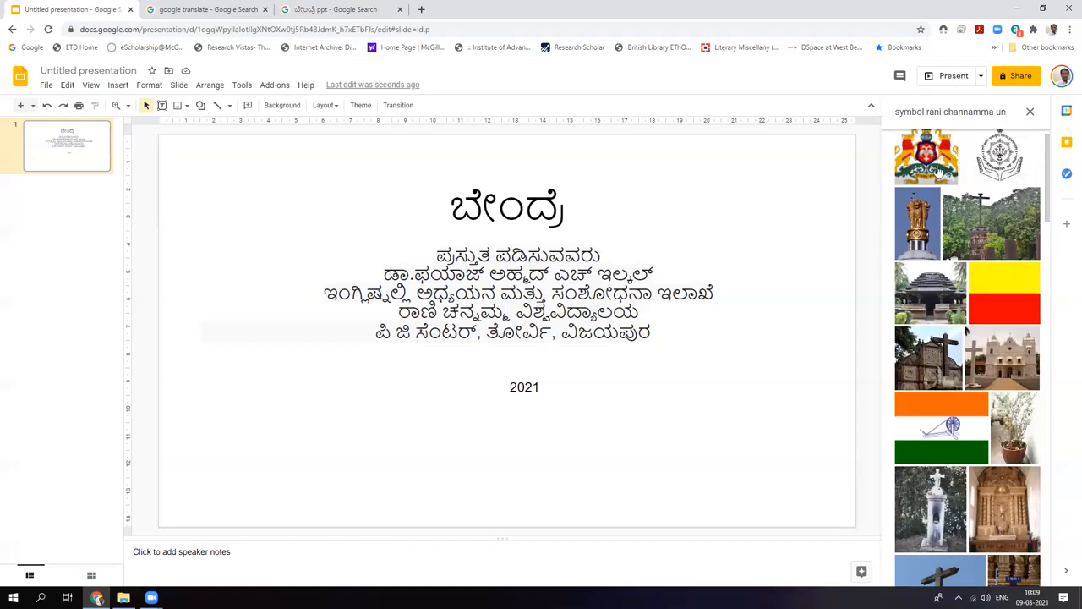
Step: Insert the yellow-and-red flag image on the slide and shrink it to about 2.6 cm wide
{"action": "left_click", "coordinate": [994, 293]}
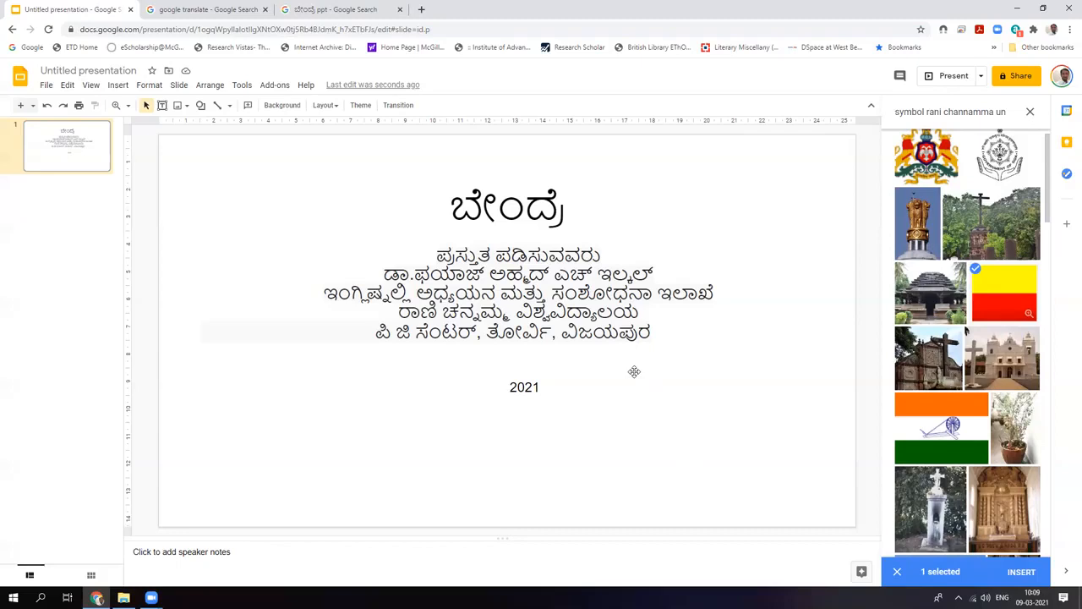
{"action": "left_click", "coordinate": [1023, 572]}
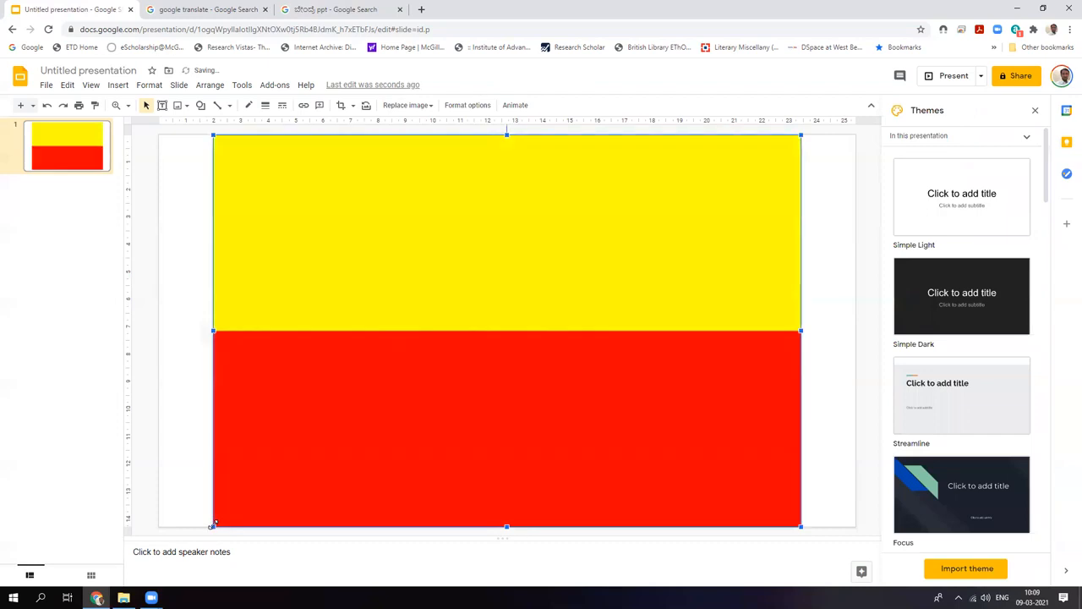
{"action": "left_click_drag", "start_coordinate": [213, 525], "coordinate": [471, 365]}
{"action": "left_click_drag", "start_coordinate": [577, 258], "coordinate": [479, 389]}
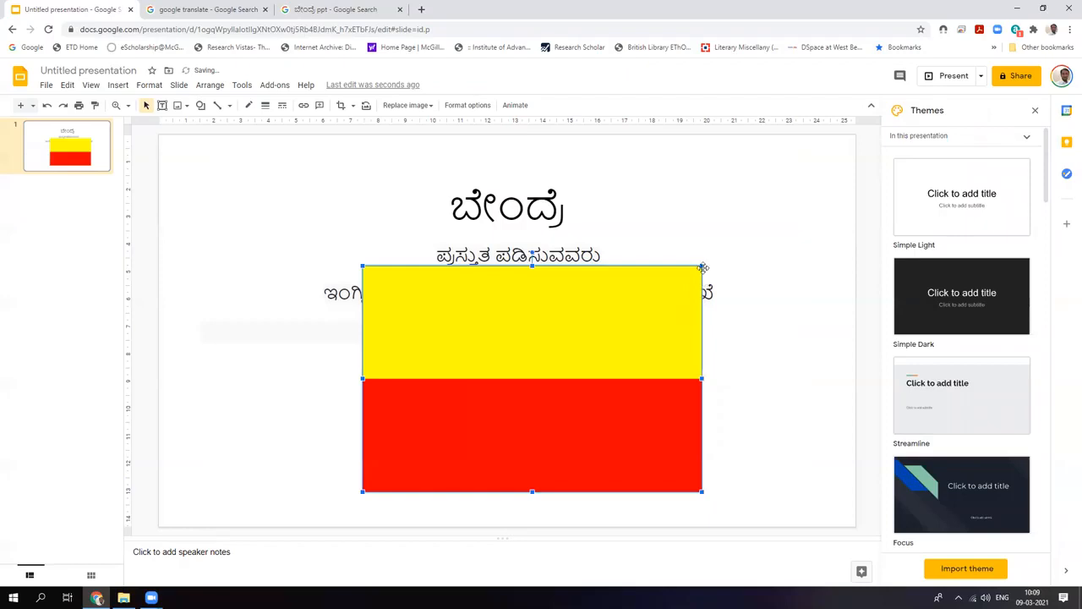
{"action": "left_click_drag", "start_coordinate": [702, 265], "coordinate": [477, 454]}
Step: Move the small flag image to the slide's lower-left corner and deselect it
{"action": "left_click_drag", "start_coordinate": [363, 385], "coordinate": [212, 167]}
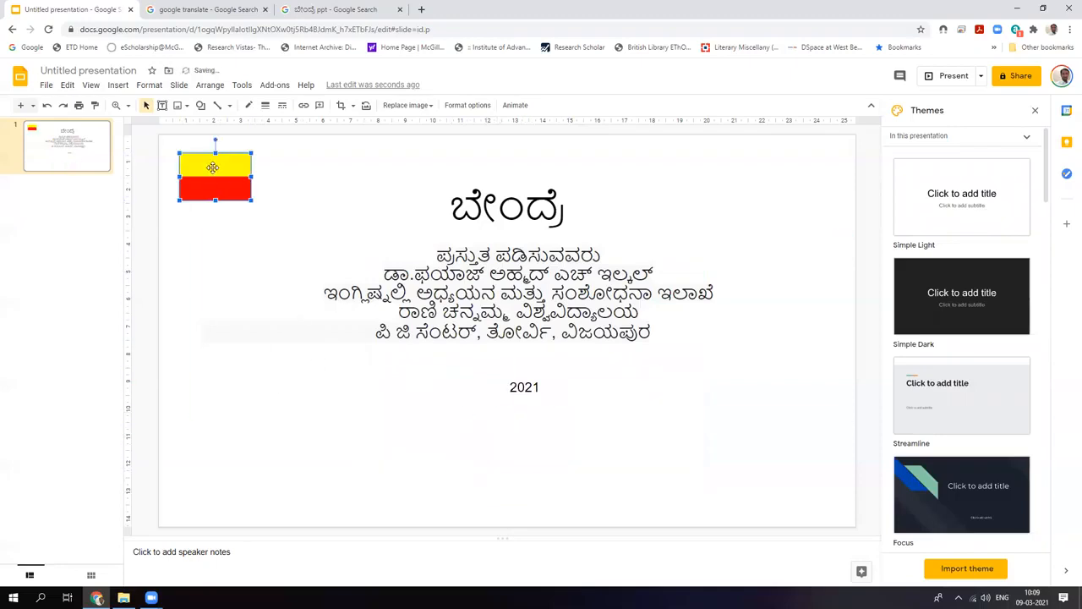
{"action": "left_click_drag", "start_coordinate": [706, 178], "coordinate": [216, 467]}
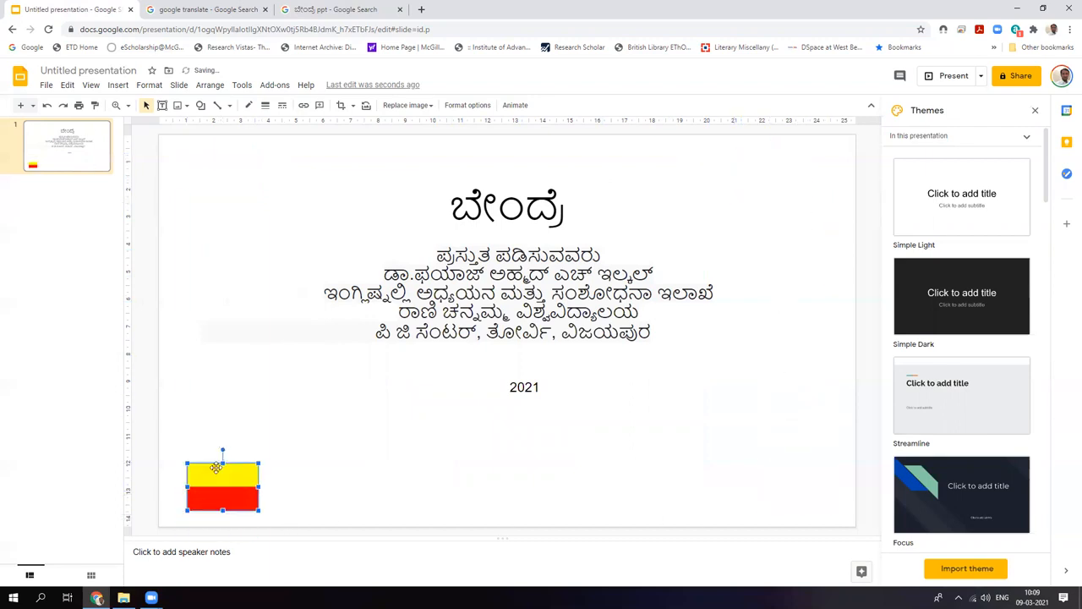
{"action": "left_click", "coordinate": [303, 381]}
{"action": "left_click", "coordinate": [411, 457]}
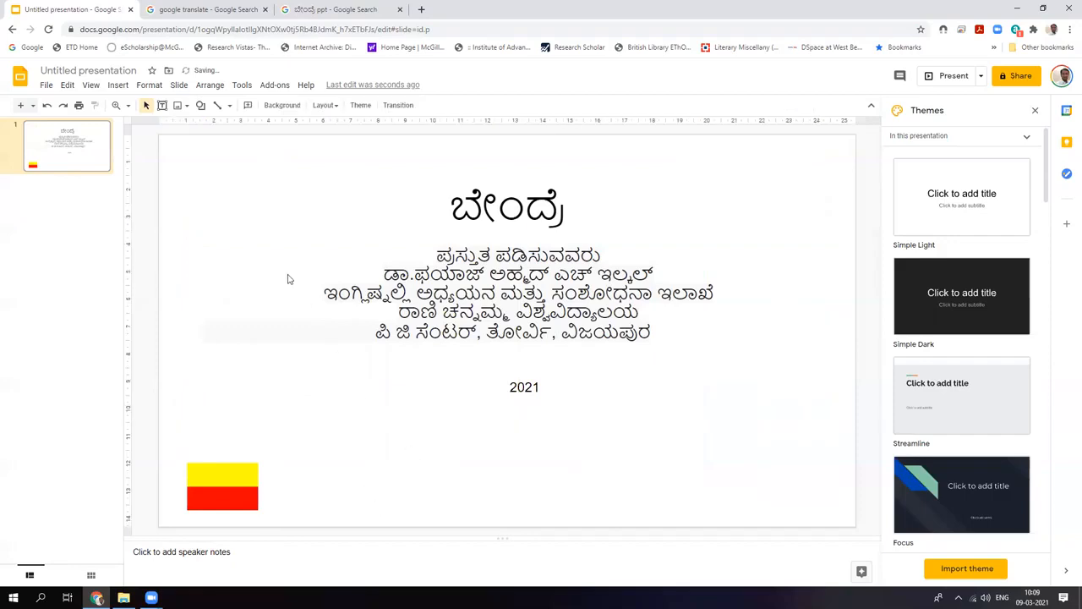
Step: Set the title slide's background to solid yellow
{"action": "right_click", "coordinate": [217, 207]}
{"action": "right_click", "coordinate": [49, 161]}
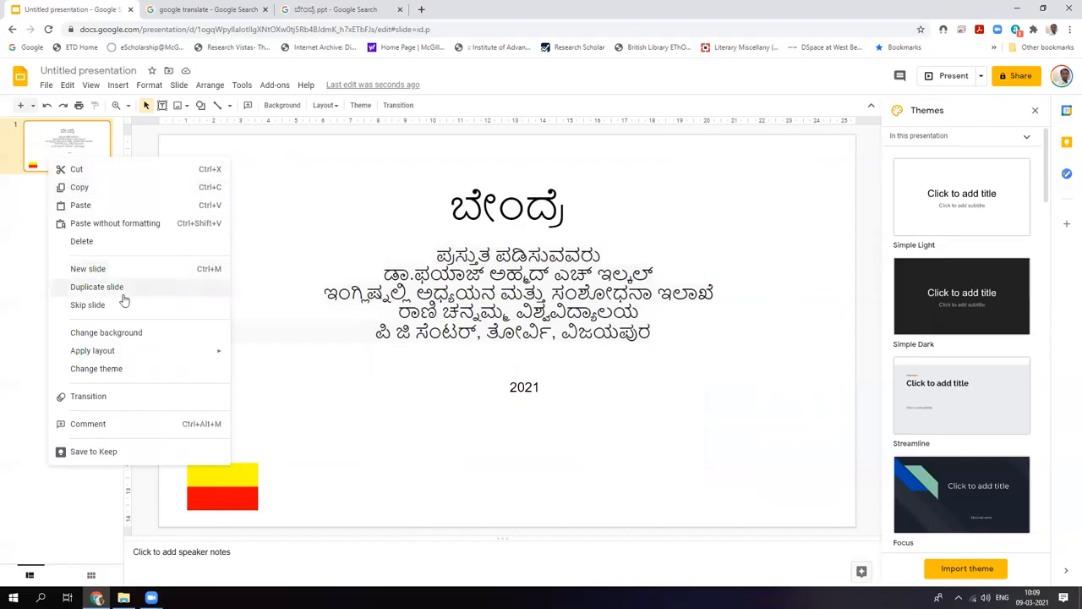
{"action": "left_click", "coordinate": [127, 333]}
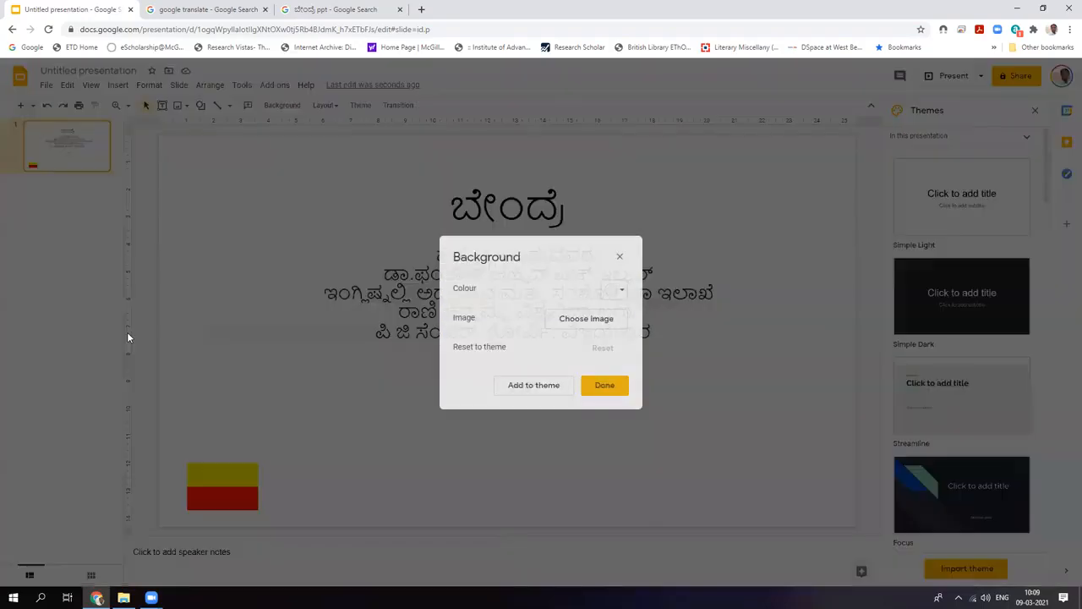
{"action": "left_click", "coordinate": [623, 292]}
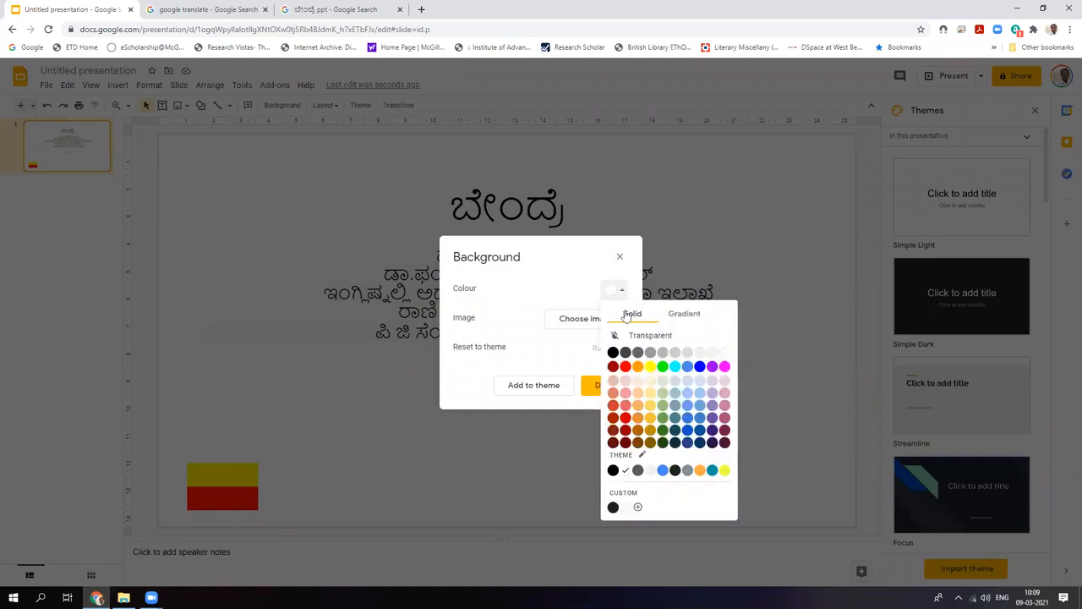
{"action": "left_click", "coordinate": [650, 368]}
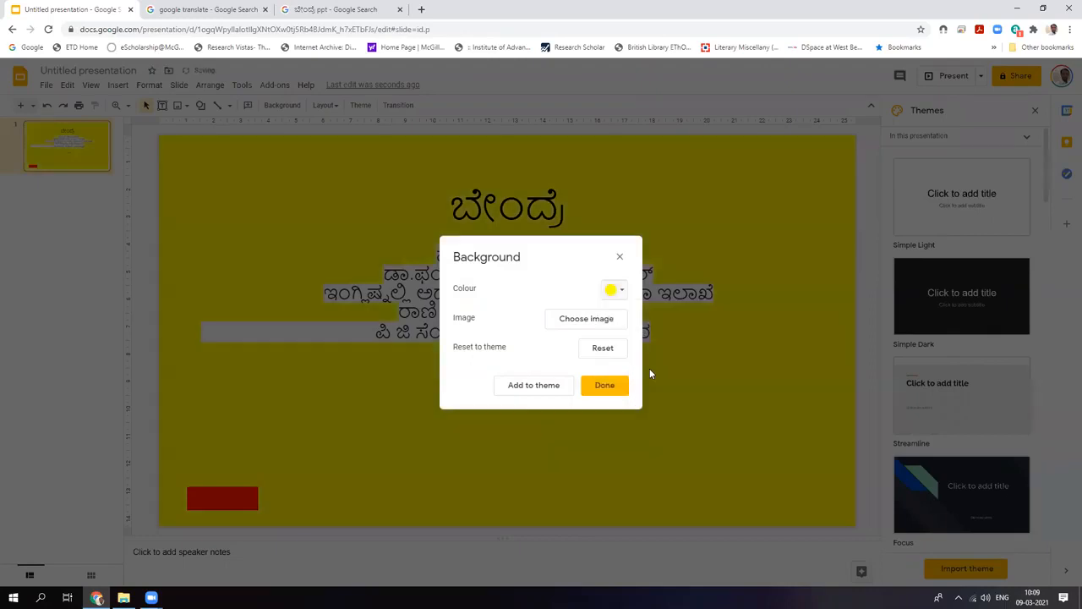
{"action": "left_click", "coordinate": [596, 387]}
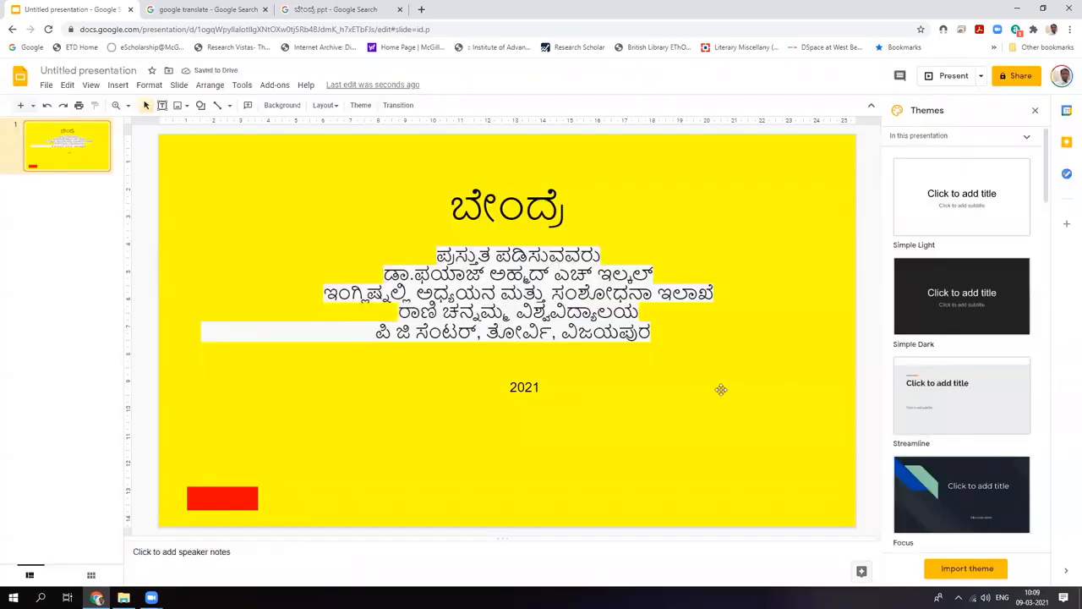
Step: Change the title slide's background to solid orange
{"action": "right_click", "coordinate": [83, 164]}
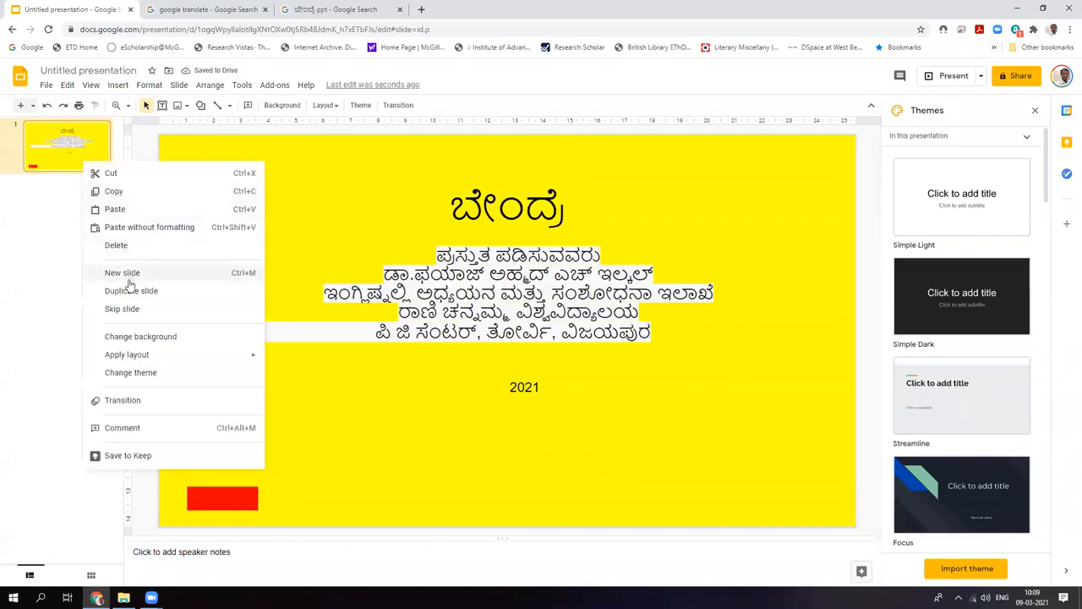
{"action": "left_click", "coordinate": [132, 338]}
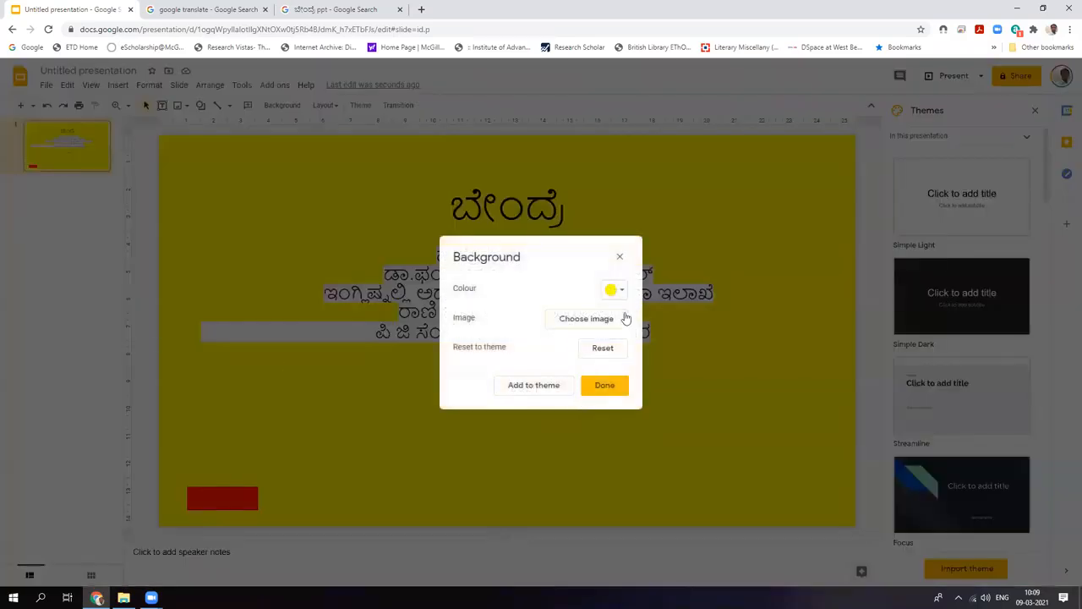
{"action": "left_click", "coordinate": [622, 291]}
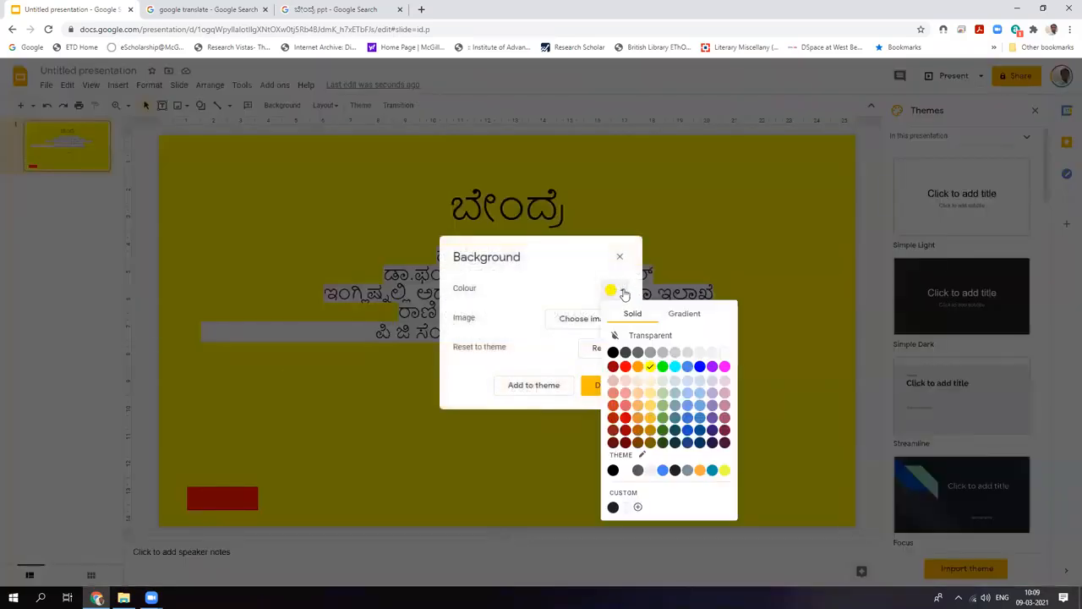
{"action": "left_click", "coordinate": [638, 365]}
{"action": "left_click", "coordinate": [606, 386]}
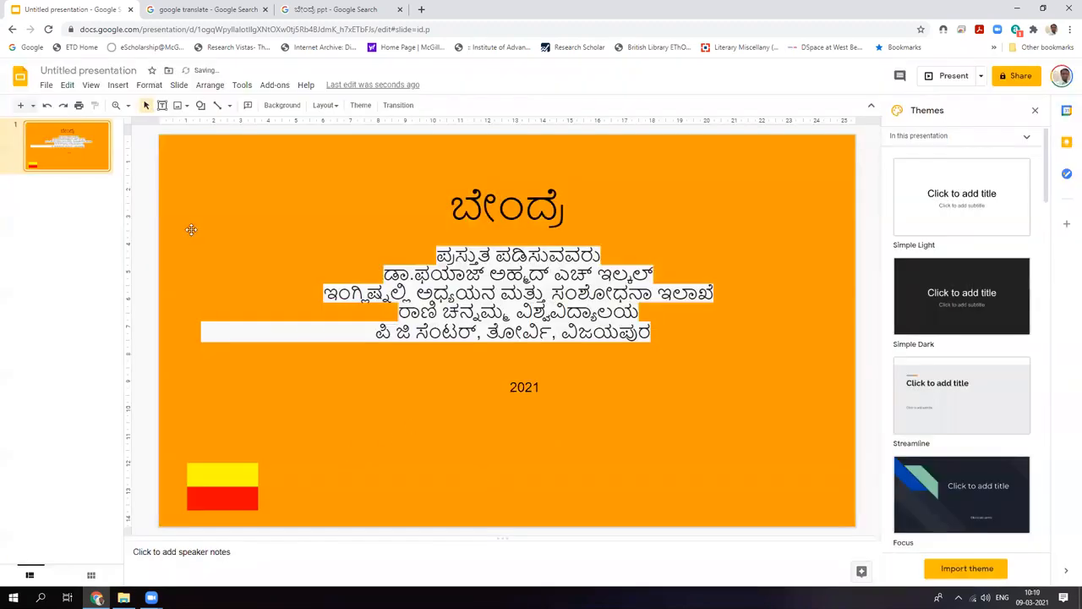